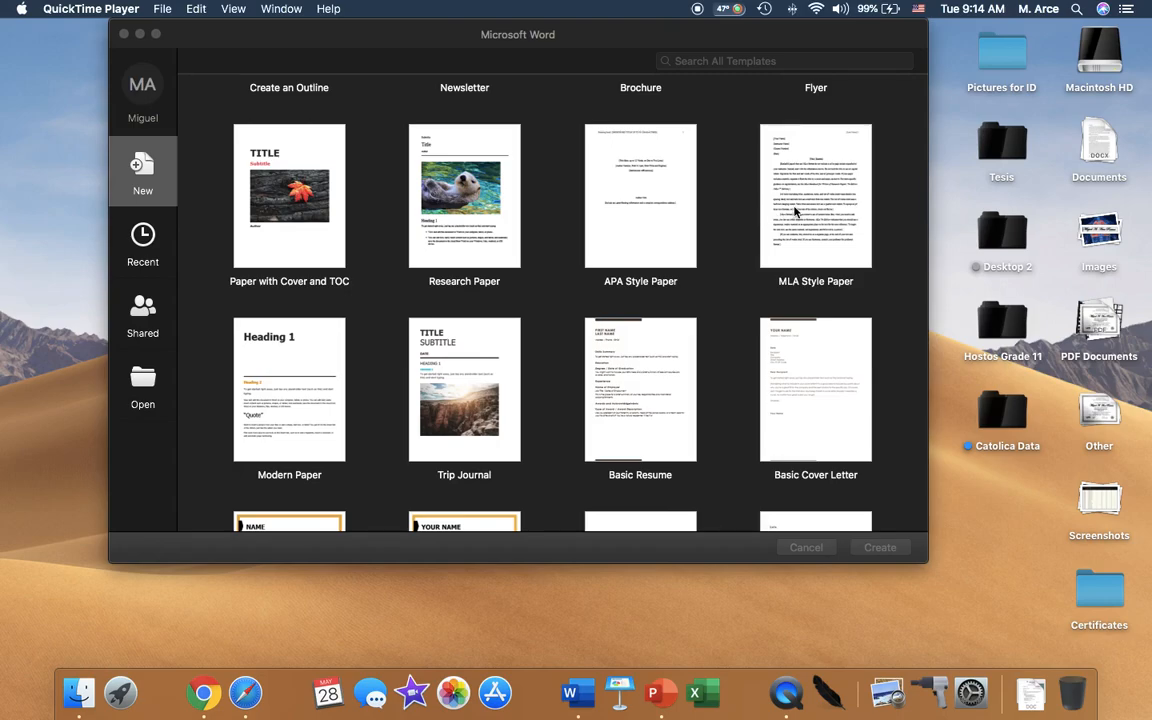
- Create a new document from the MLA Style Paper template and expand its window to full screen
{"action": "scroll", "coordinate": [656, 215], "scroll_direction": "up", "scroll_amount": 10}
{"action": "scroll", "coordinate": [658, 218], "scroll_direction": "down", "scroll_amount": 4}
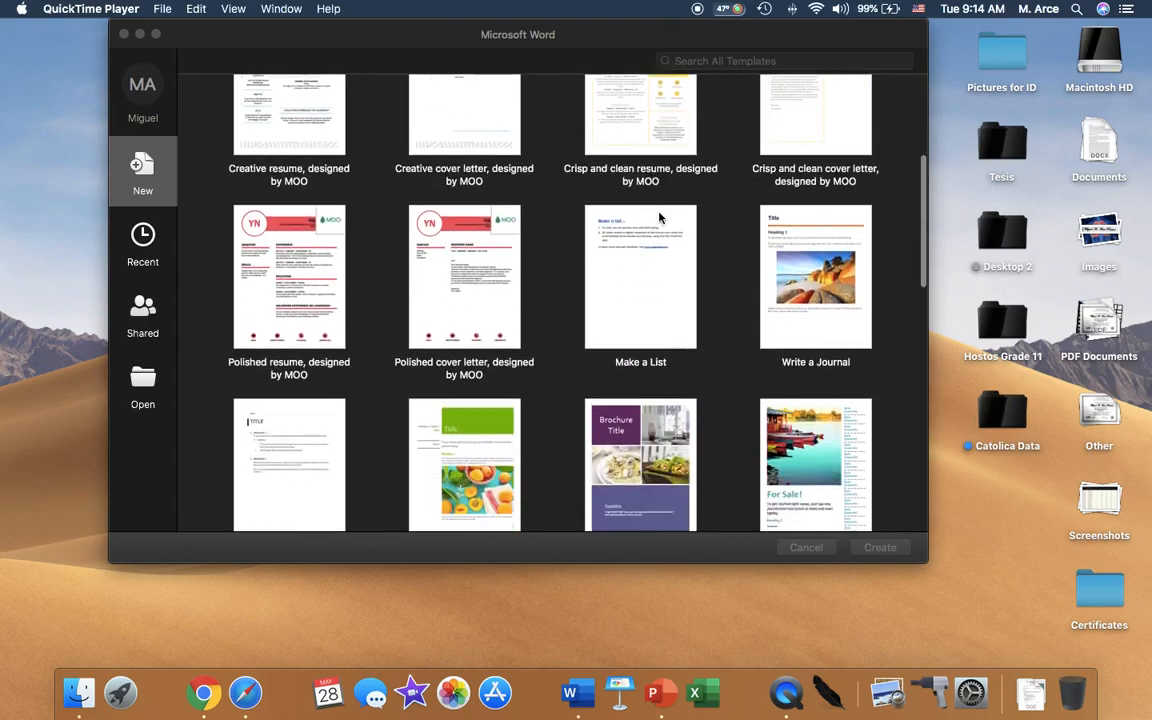
{"action": "scroll", "coordinate": [660, 215], "scroll_direction": "down", "scroll_amount": 6}
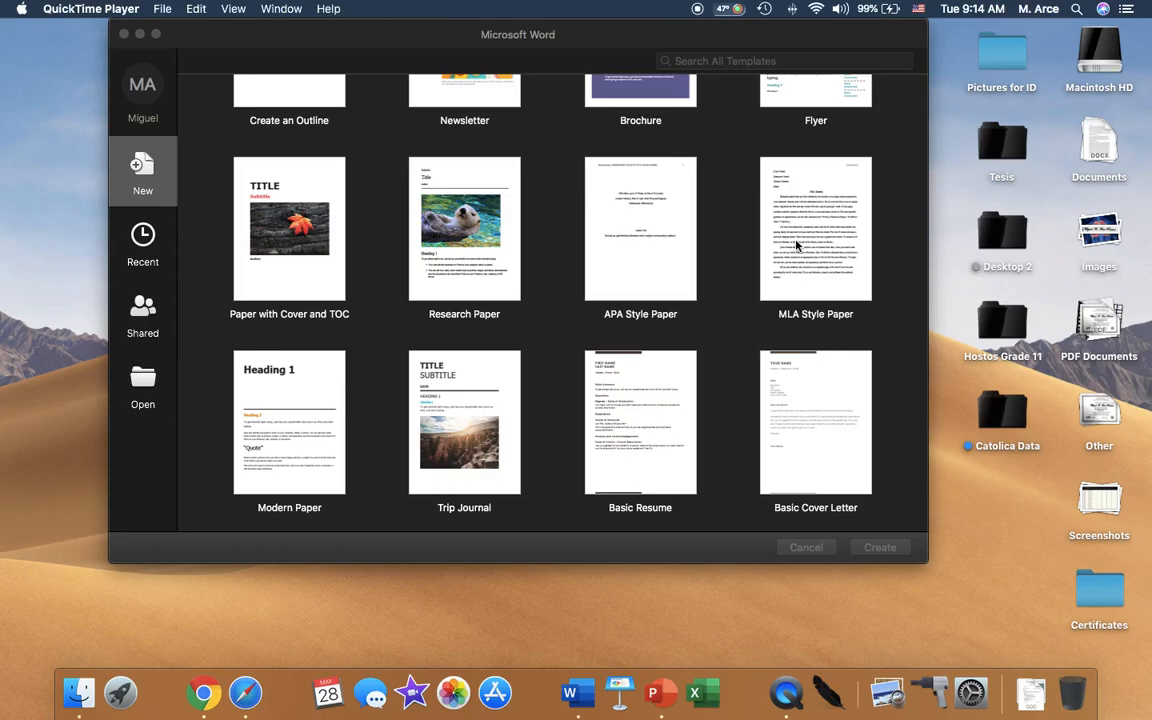
{"action": "double_click", "coordinate": [797, 244]}
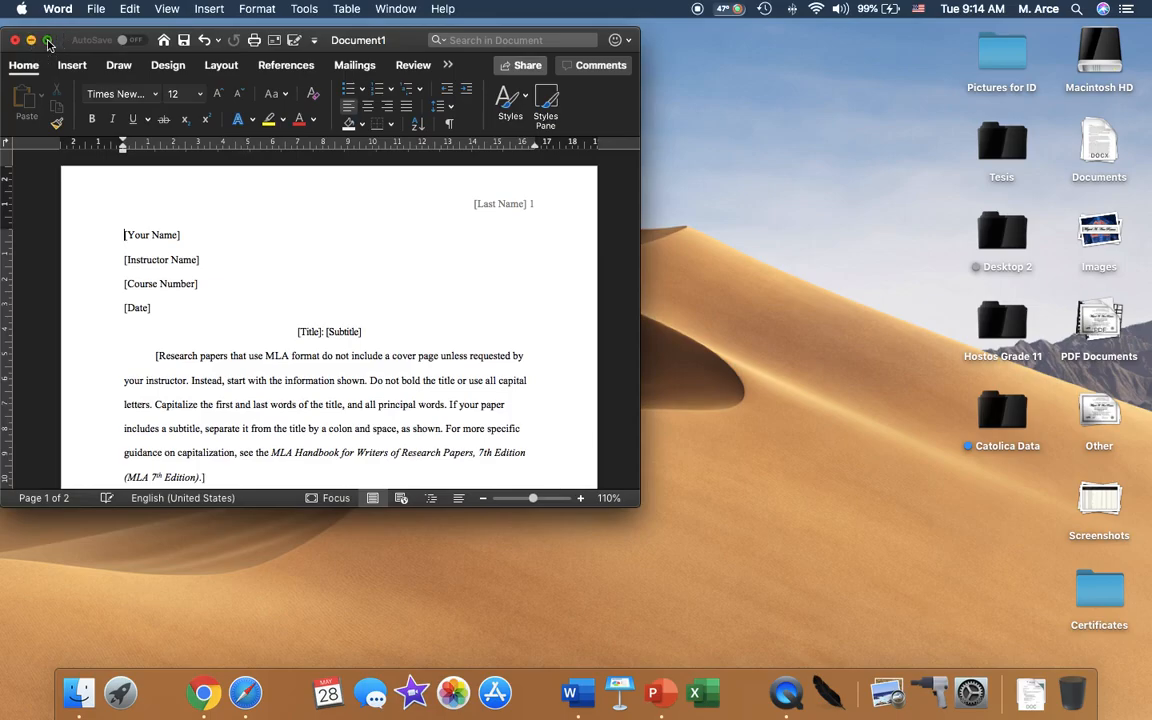
{"action": "left_click", "coordinate": [47, 44]}
- Look through the template's pages, from the heading placeholders and sample body text to the Works Cited page
{"action": "scroll", "coordinate": [543, 429], "scroll_direction": "down", "scroll_amount": 10}
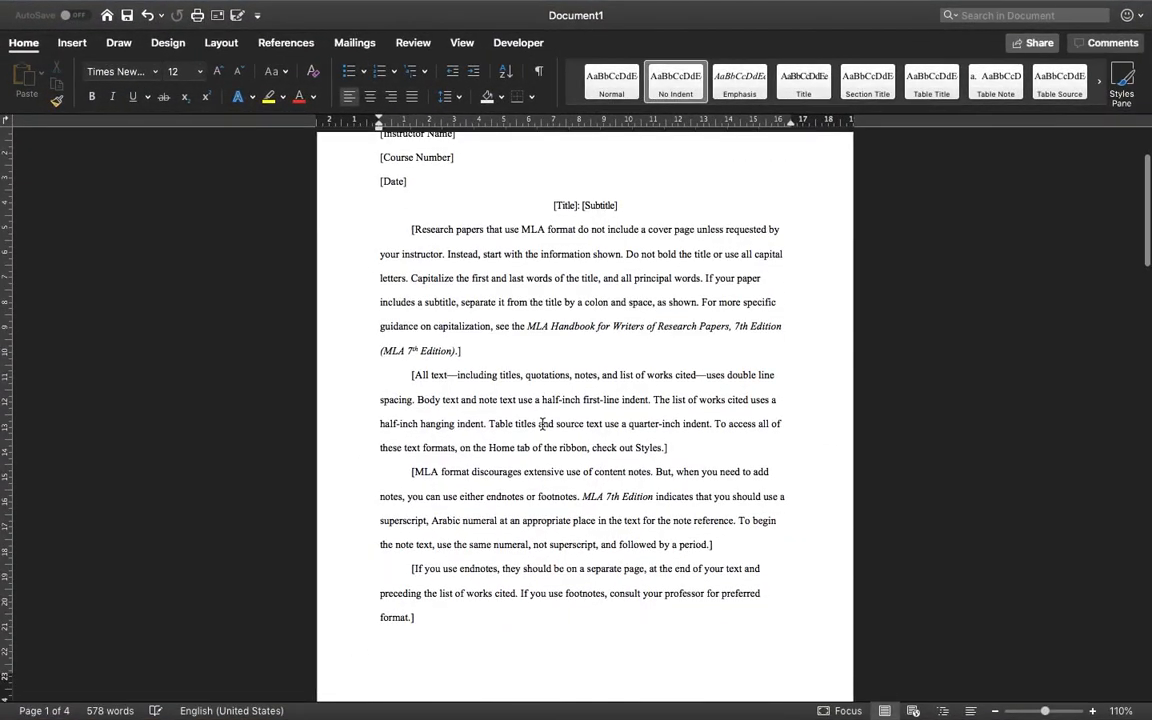
{"action": "scroll", "coordinate": [543, 429], "scroll_direction": "down", "scroll_amount": 15}
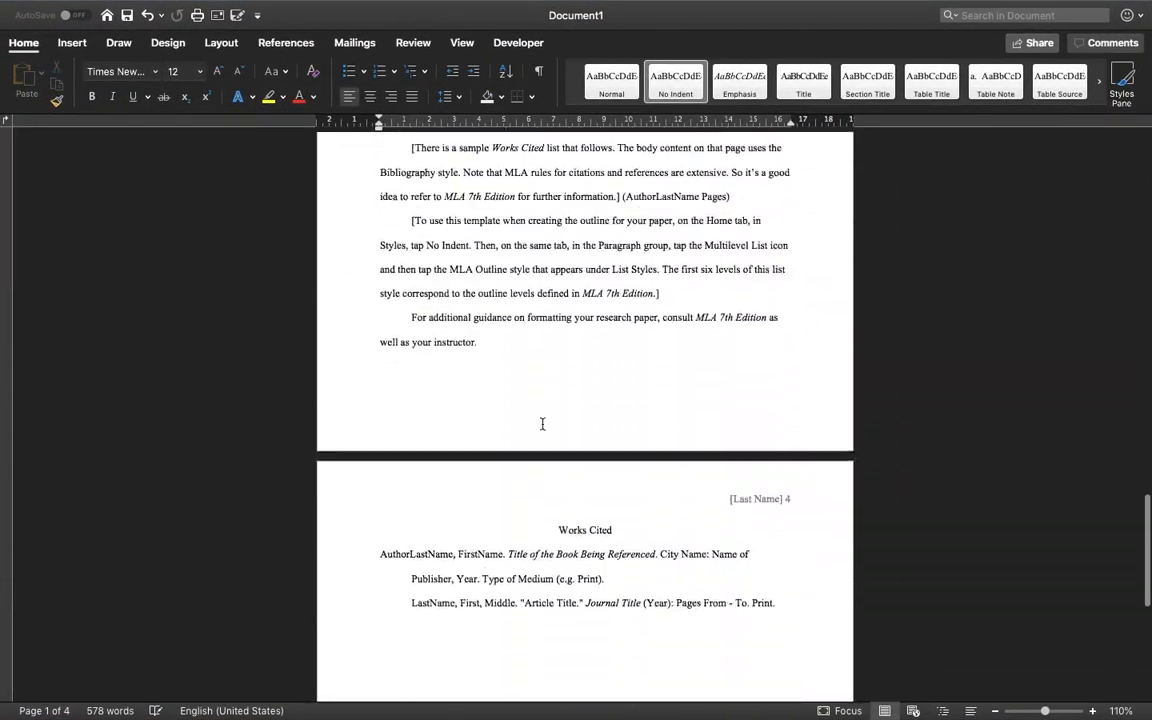
{"action": "scroll", "coordinate": [542, 424], "scroll_direction": "up", "scroll_amount": 20}
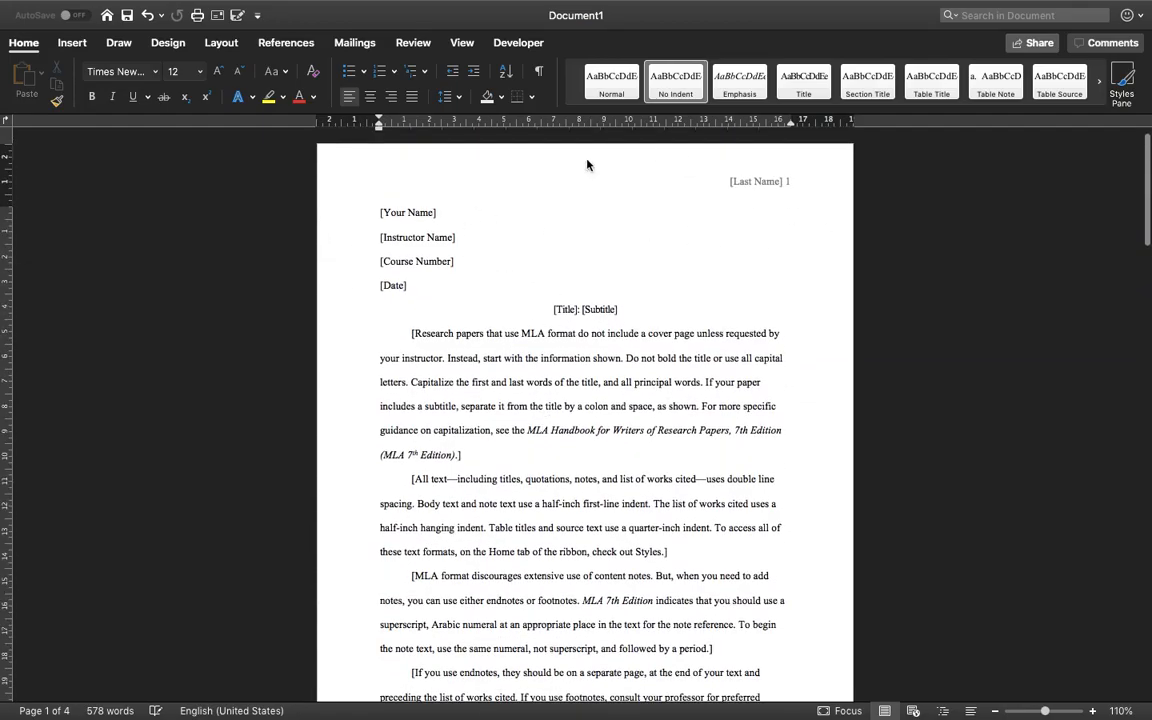
{"action": "scroll", "coordinate": [535, 374], "scroll_direction": "down", "scroll_amount": 10}
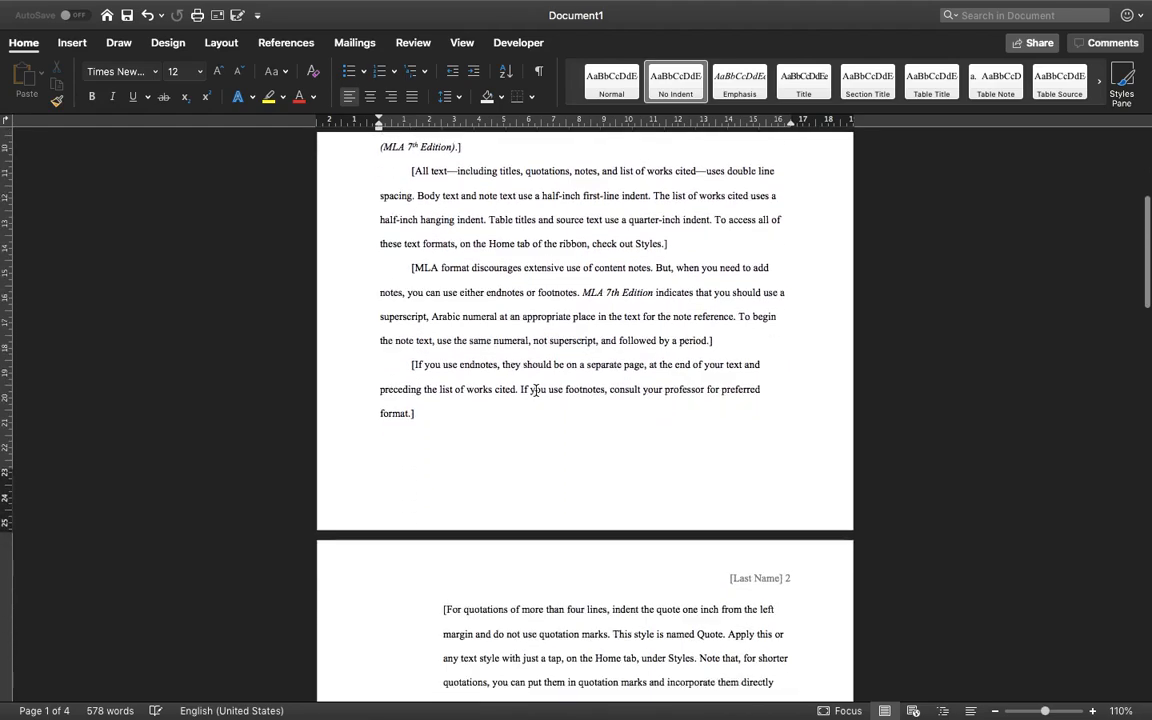
{"action": "scroll", "coordinate": [536, 391], "scroll_direction": "down", "scroll_amount": 5}
{"action": "scroll", "coordinate": [536, 391], "scroll_direction": "up", "scroll_amount": 15}
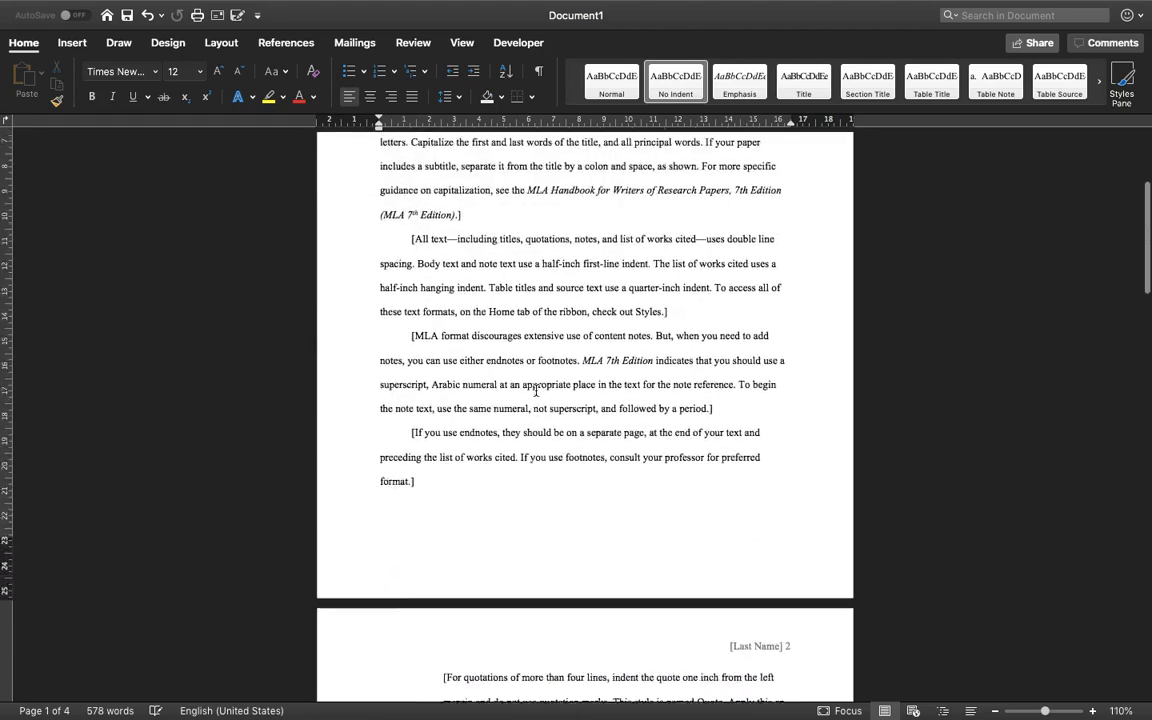
{"action": "scroll", "coordinate": [536, 391], "scroll_direction": "up", "scroll_amount": 3}
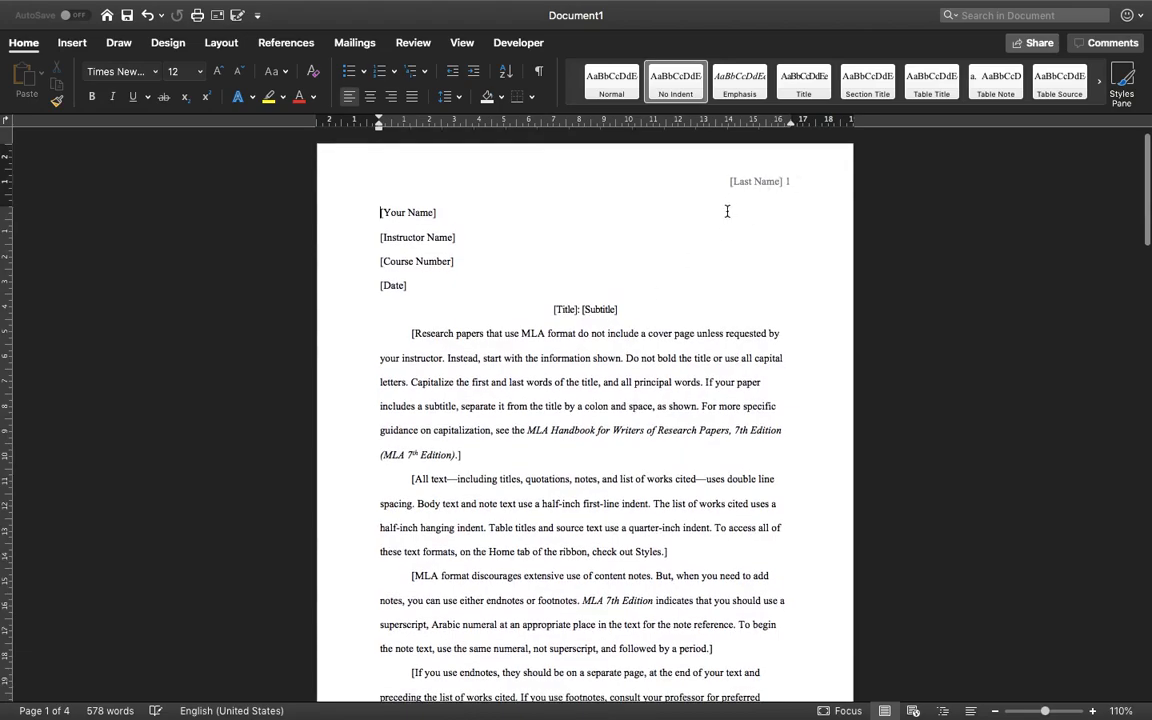
- Delete all the sample body paragraphs between the title line and the Works Cited page
{"action": "left_click_drag", "start_coordinate": [404, 337], "coordinate": [551, 549]}
{"action": "scroll", "coordinate": [594, 597], "scroll_direction": "down", "scroll_amount": 15}
{"action": "scroll", "coordinate": [597, 600], "scroll_direction": "up", "scroll_amount": 2}
{"action": "scroll", "coordinate": [600, 605], "scroll_direction": "down", "scroll_amount": 5}
{"action": "scroll", "coordinate": [600, 605], "scroll_direction": "down", "scroll_amount": 4}
{"action": "scroll", "coordinate": [599, 599], "scroll_direction": "up", "scroll_amount": 5}
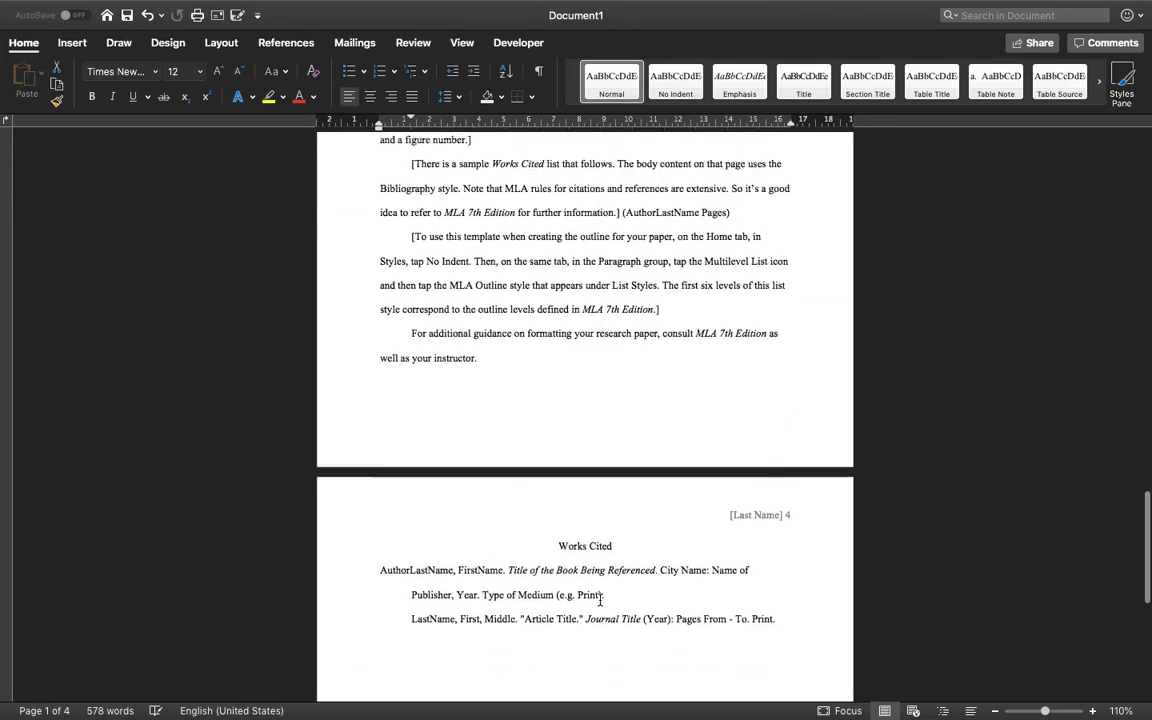
{"action": "left_click", "coordinate": [504, 456]}
{"action": "left_click_drag", "start_coordinate": [504, 456], "coordinate": [408, 335]}
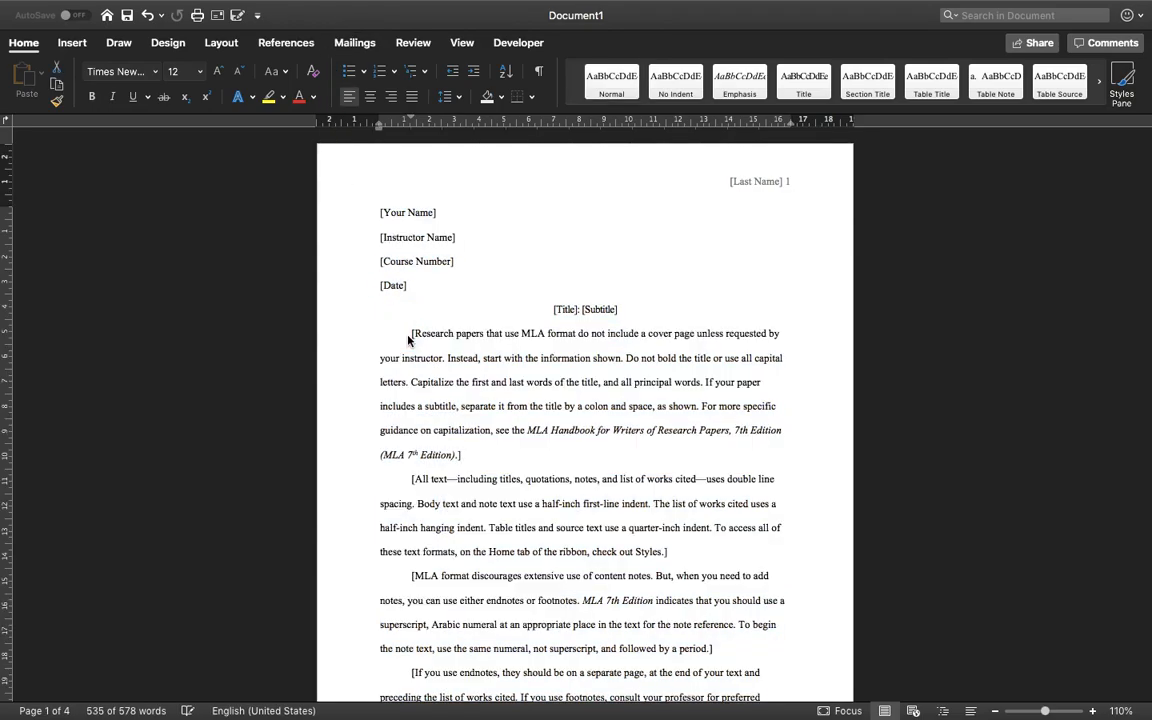
{"action": "key", "text": "Delete"}
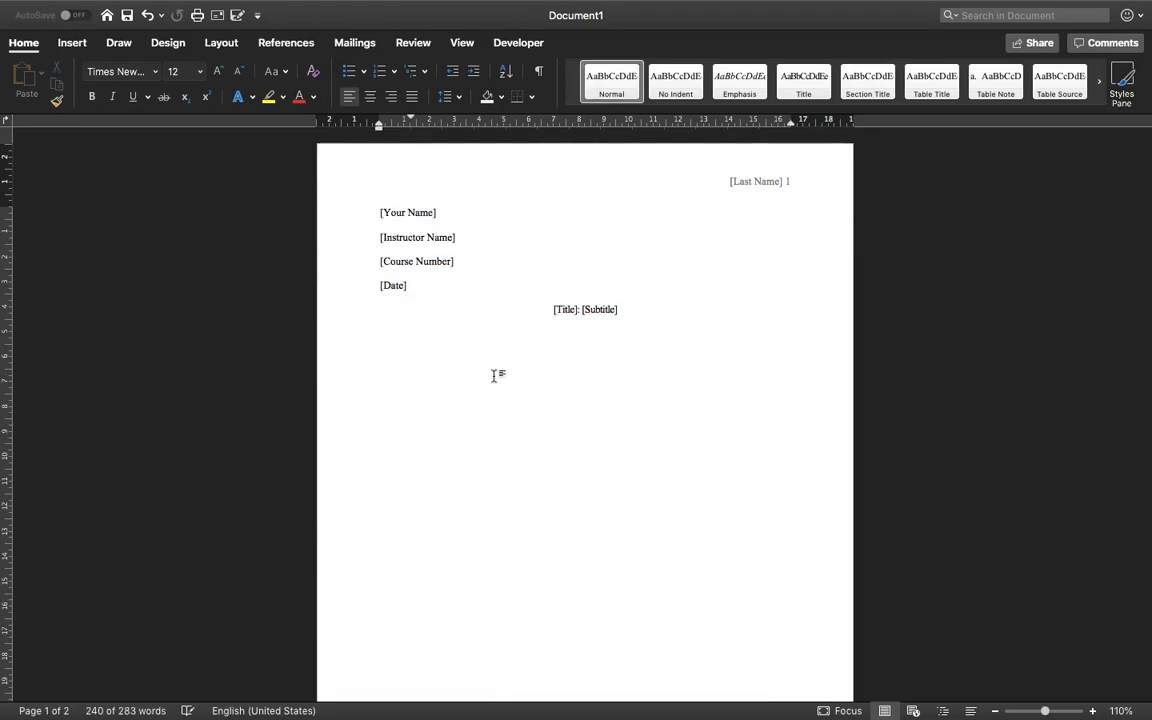
- Replace the [Last Name] placeholder in the first-page header with the author's last name and return to the body text
{"action": "scroll", "coordinate": [495, 376], "scroll_direction": "down", "scroll_amount": 10}
{"action": "scroll", "coordinate": [493, 376], "scroll_direction": "up", "scroll_amount": 1}
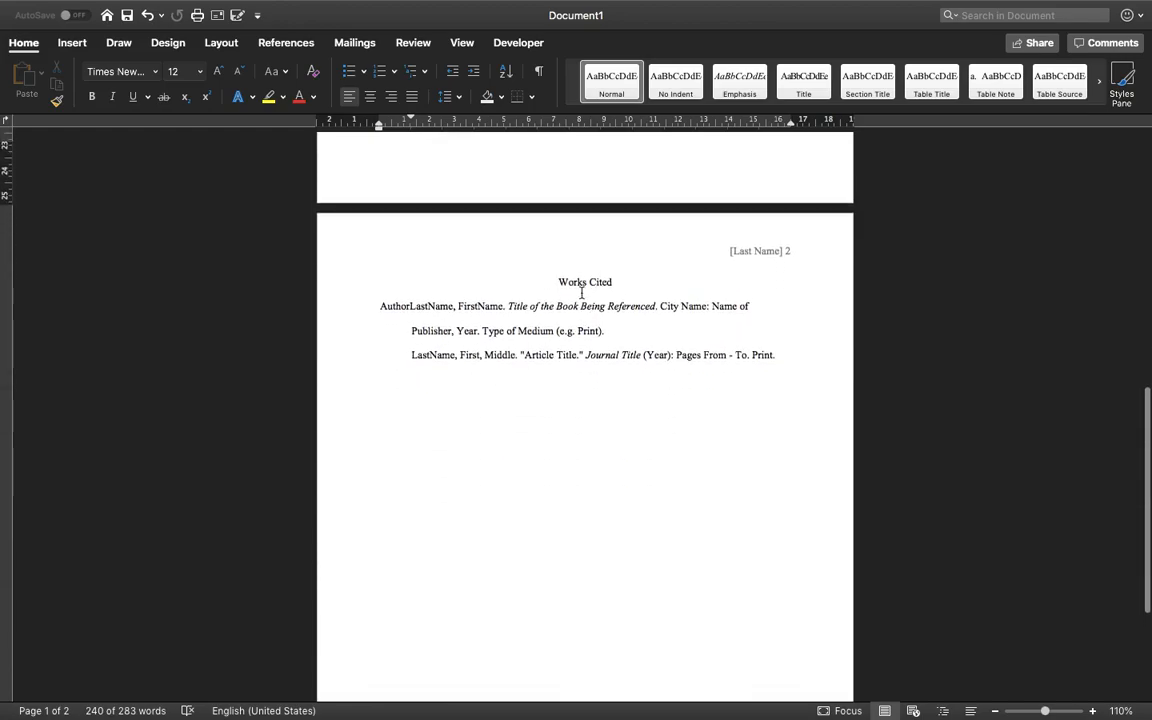
{"action": "scroll", "coordinate": [489, 291], "scroll_direction": "up", "scroll_amount": 3}
{"action": "scroll", "coordinate": [489, 291], "scroll_direction": "up", "scroll_amount": 10}
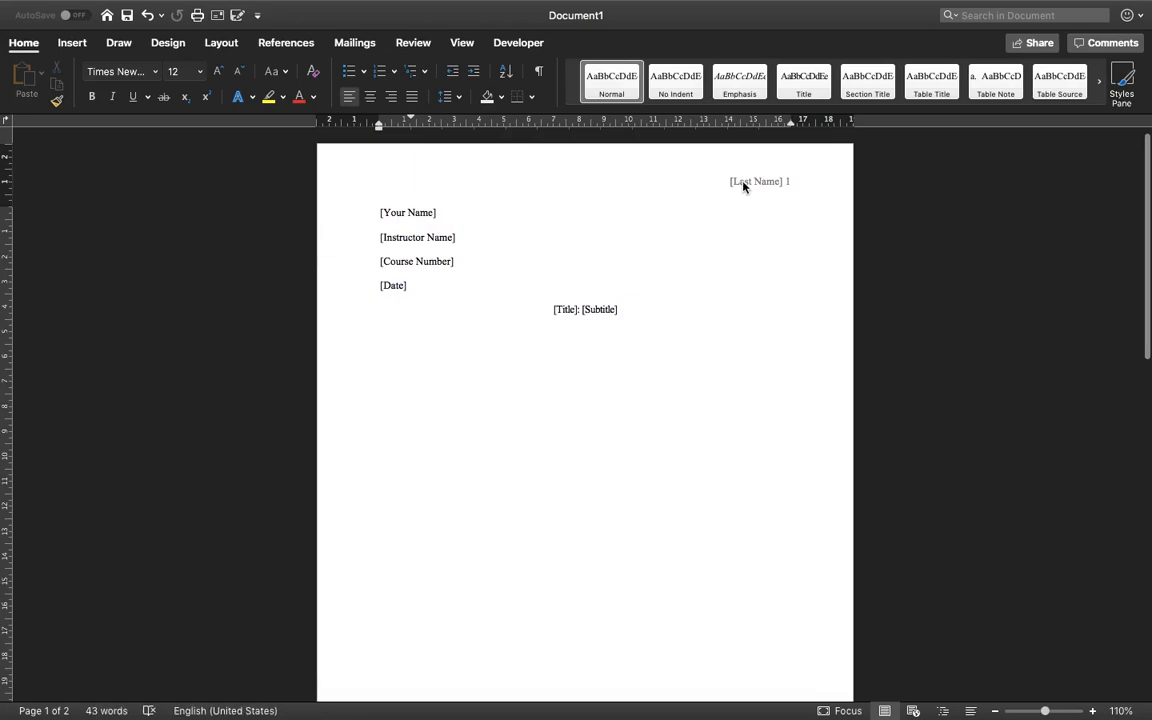
{"action": "double_click", "coordinate": [635, 173]}
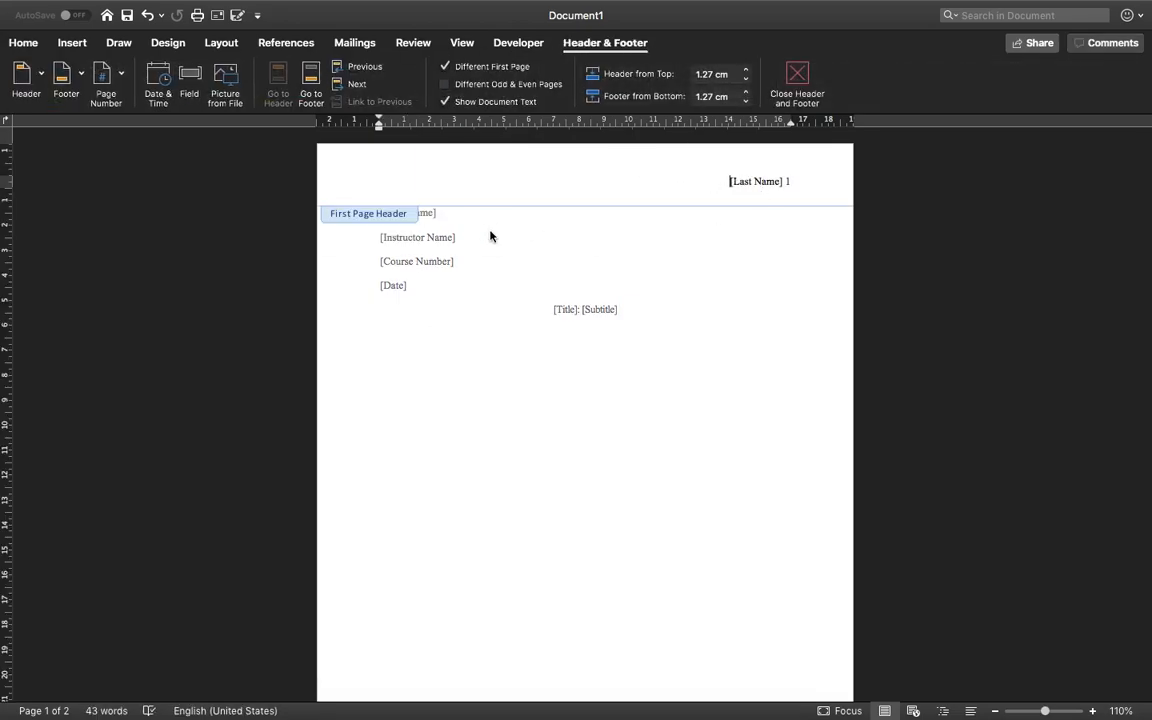
{"action": "double_click", "coordinate": [599, 285]}
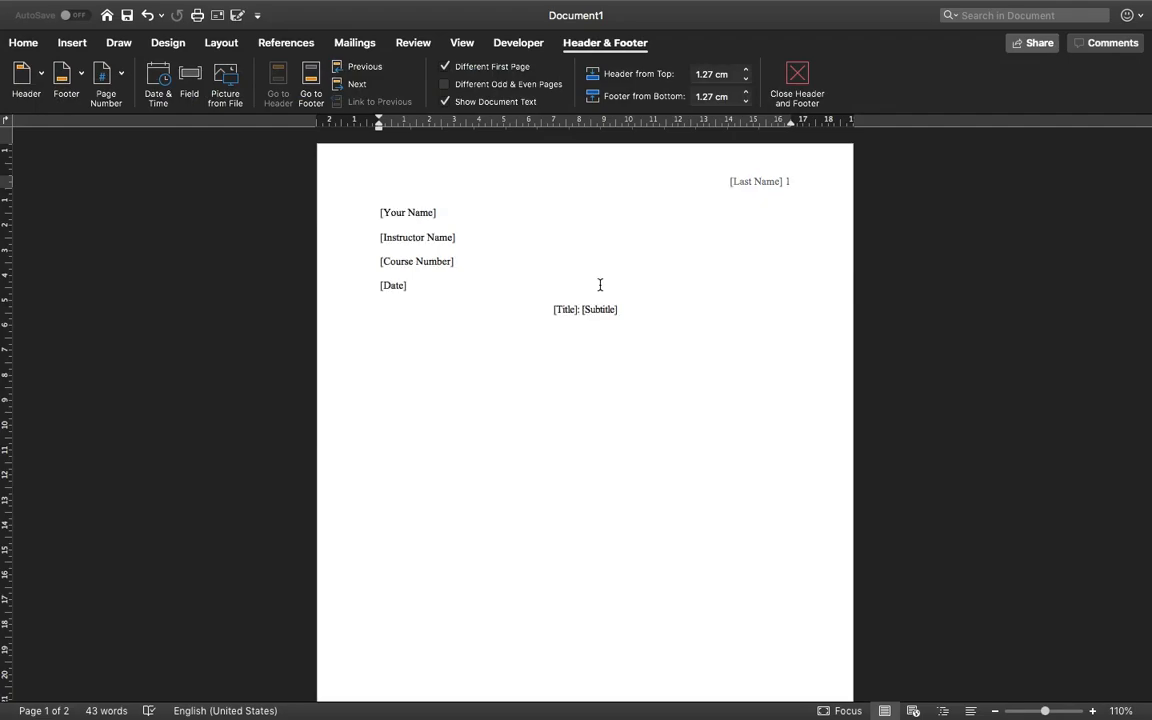
{"action": "double_click", "coordinate": [765, 181]}
{"action": "left_click", "coordinate": [784, 182]}
{"action": "left_click", "coordinate": [731, 182]}
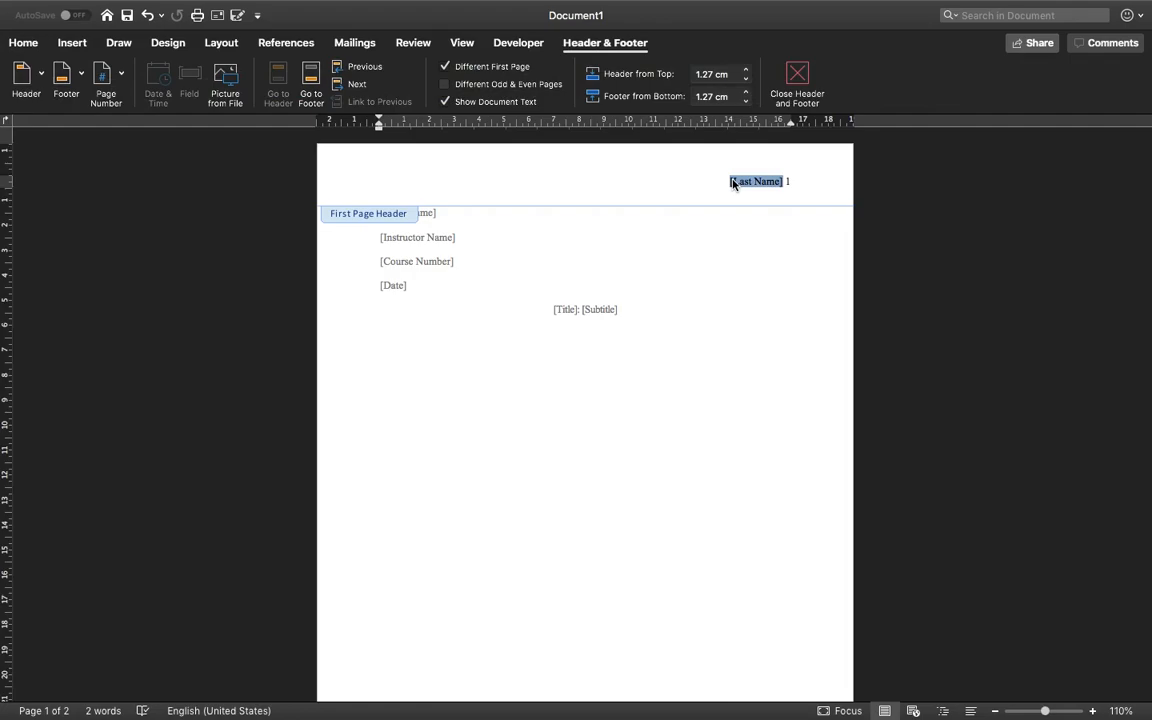
{"action": "type", "text": "Arce"}
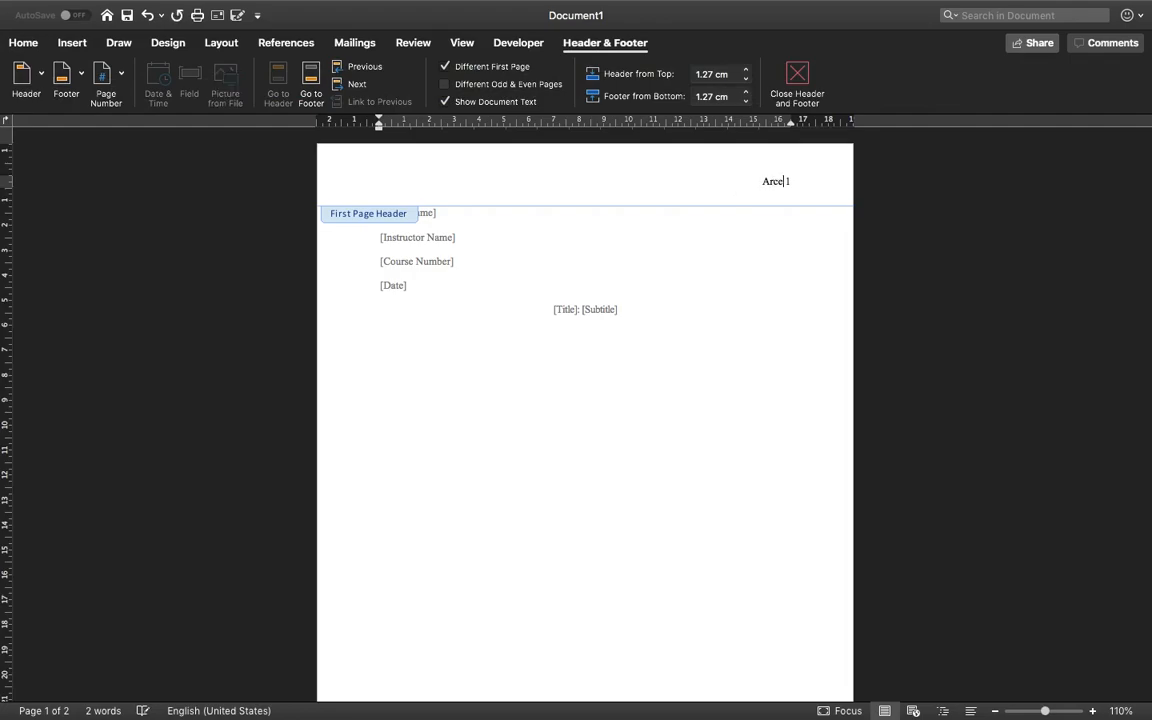
{"action": "double_click", "coordinate": [655, 216]}
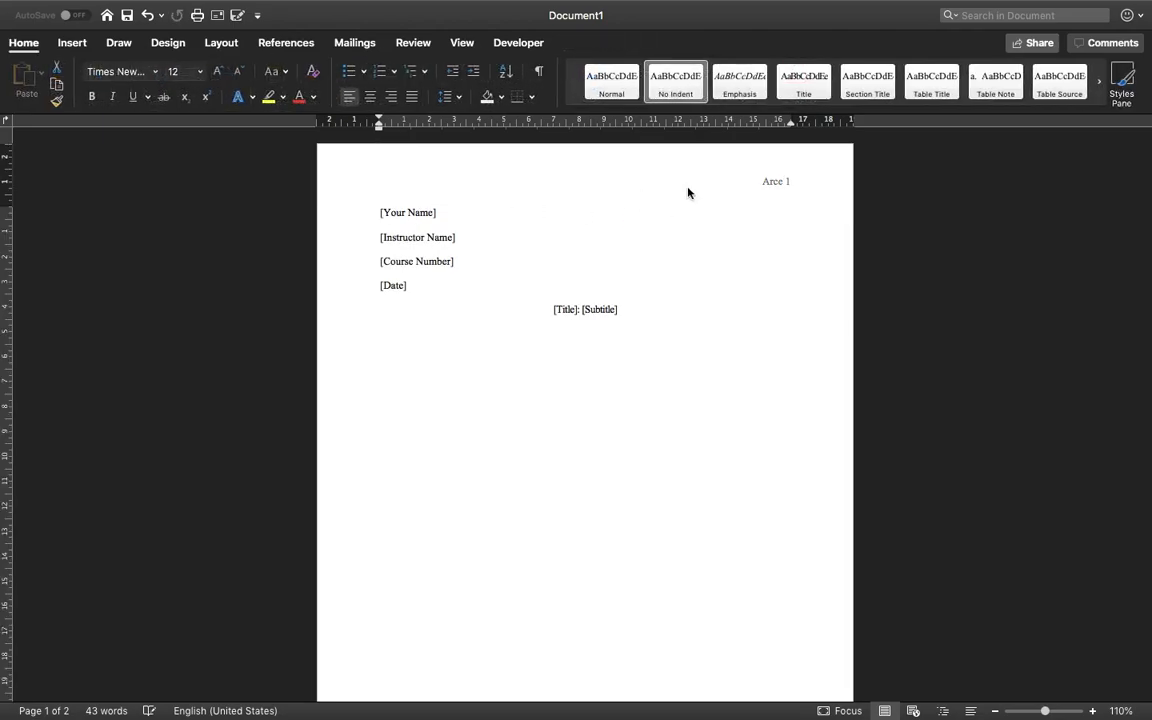
- Replace the [Your Name] placeholder with the student's full name and [Instructor Name] with the instructor's title and name
{"action": "left_click", "coordinate": [432, 214]}
{"action": "left_click", "coordinate": [430, 214]}
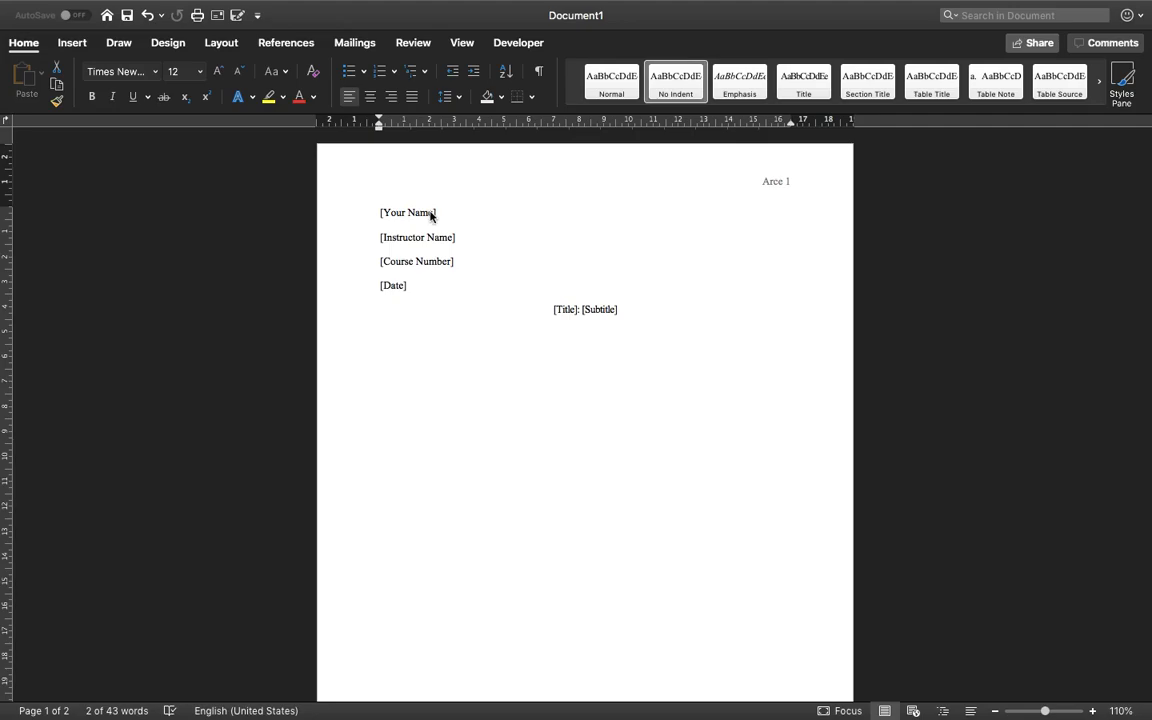
{"action": "left_click", "coordinate": [440, 213]}
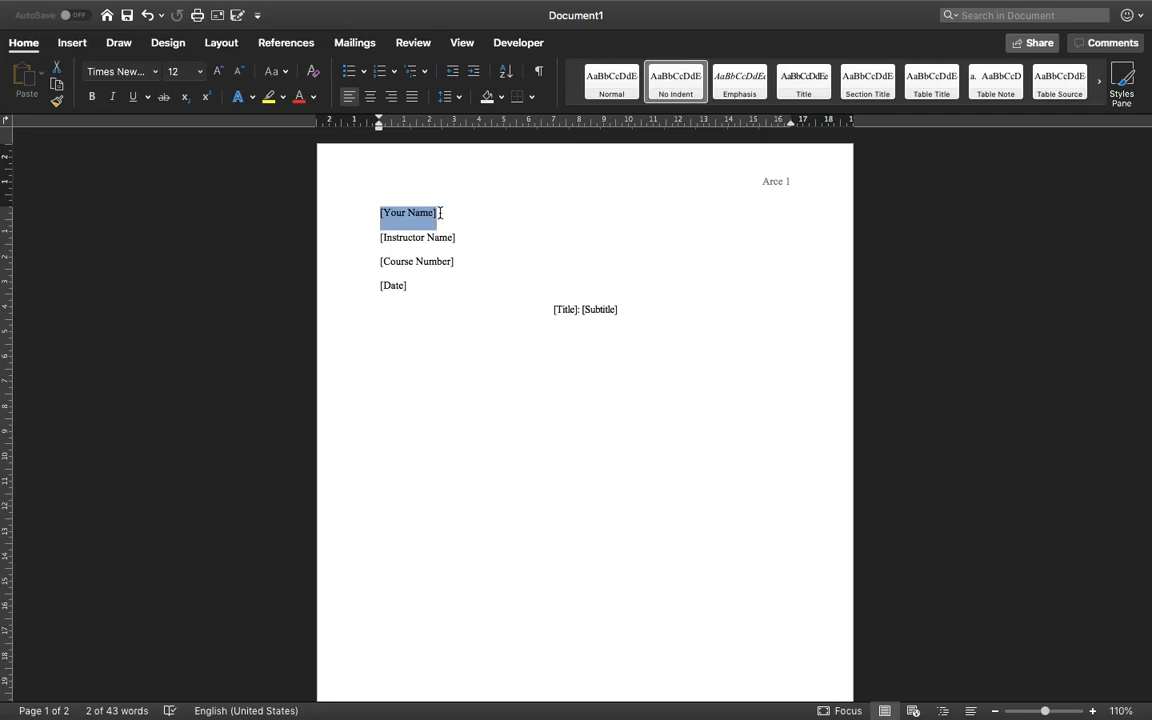
{"action": "type", "text": "Miguel A. Arc"}
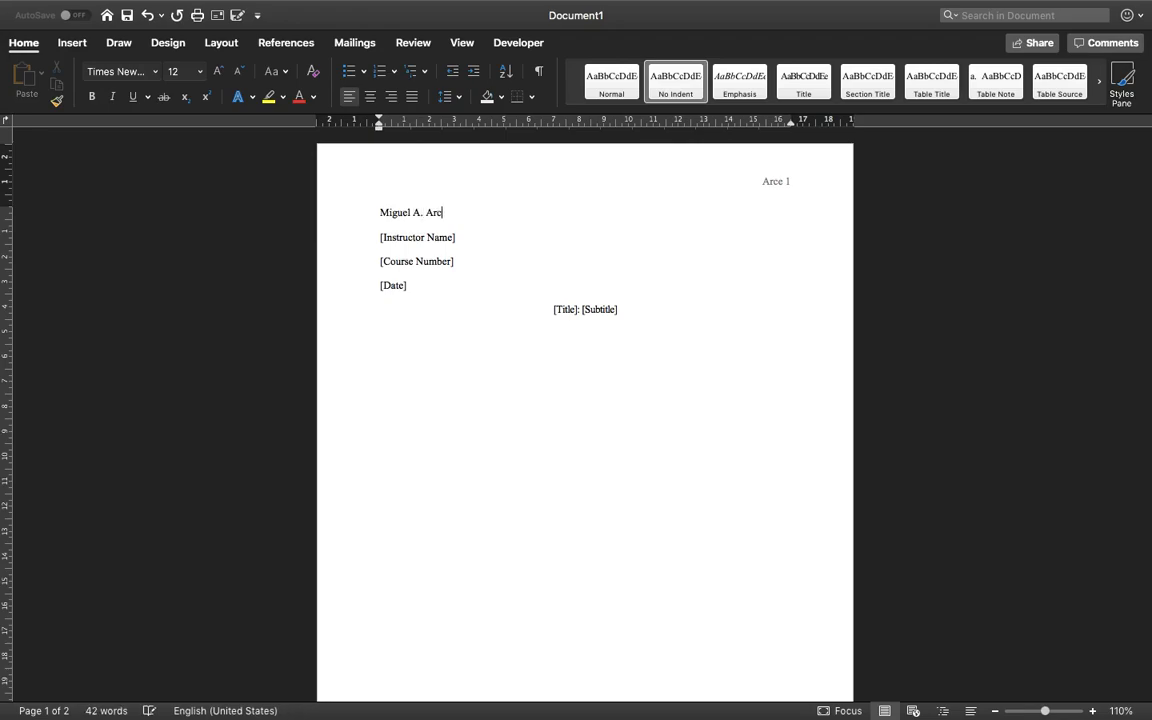
{"action": "type", "text": "e Ramos"}
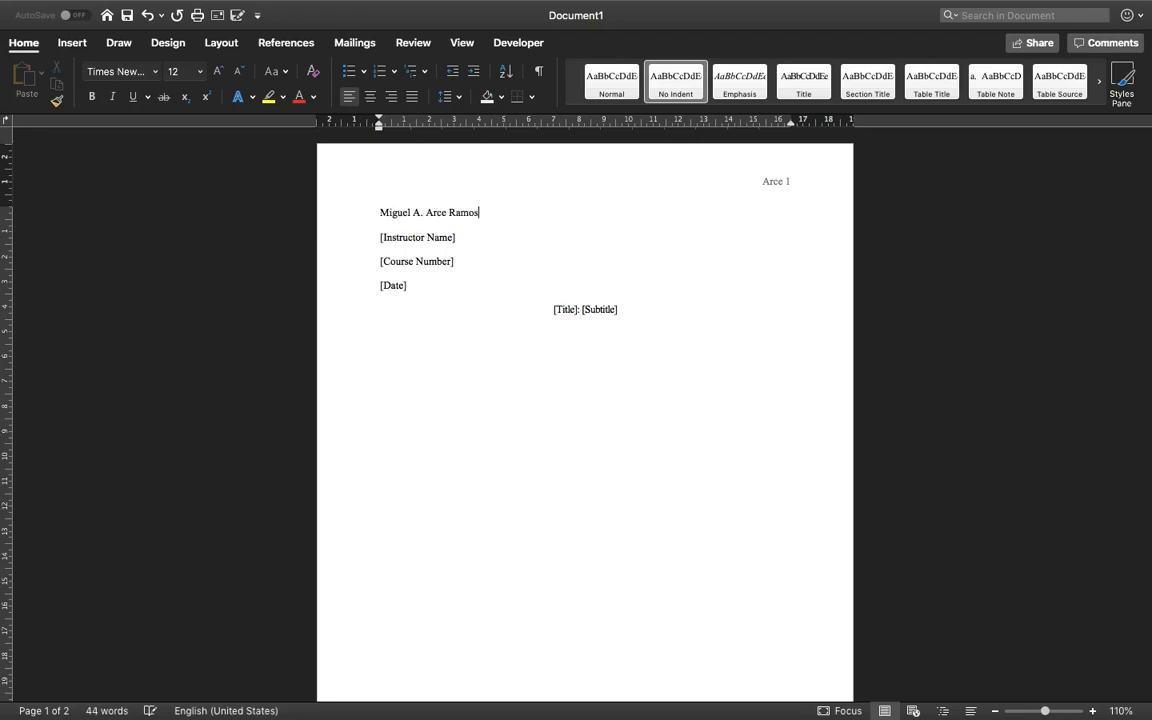
{"action": "left_click", "coordinate": [447, 236]}
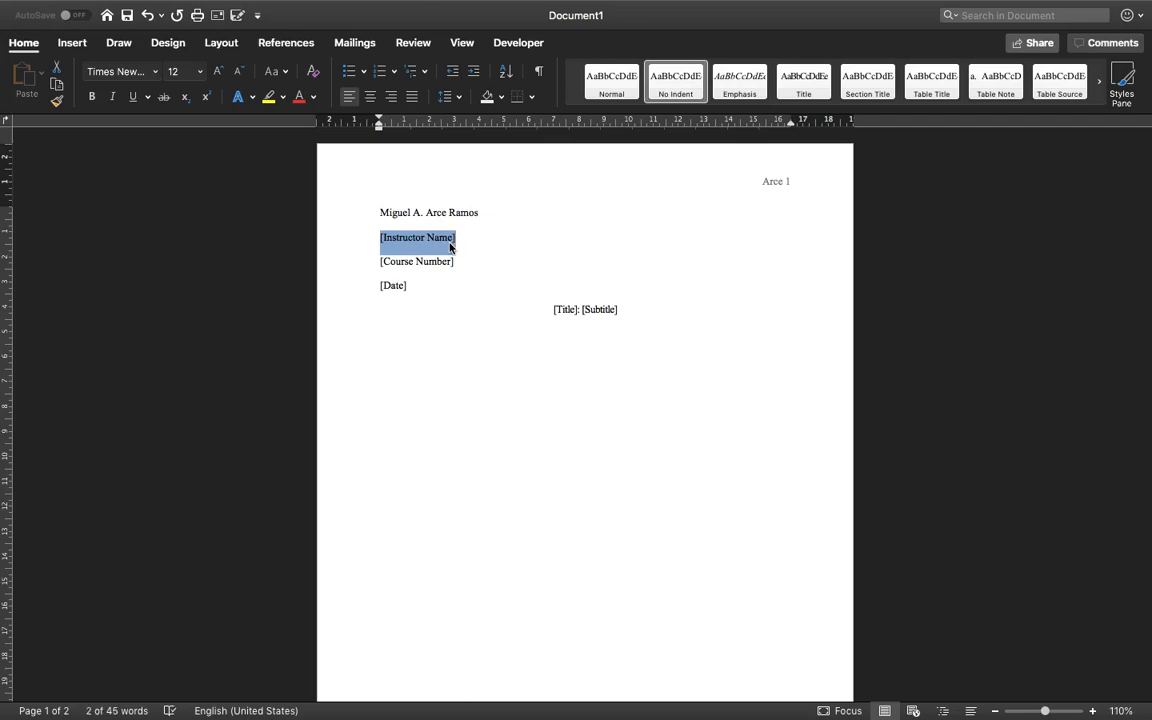
{"action": "type", "text": "Prof. M. Arce"}
- Replace the [Course Number] placeholder with "English 11-1"
{"action": "left_click", "coordinate": [428, 263]}
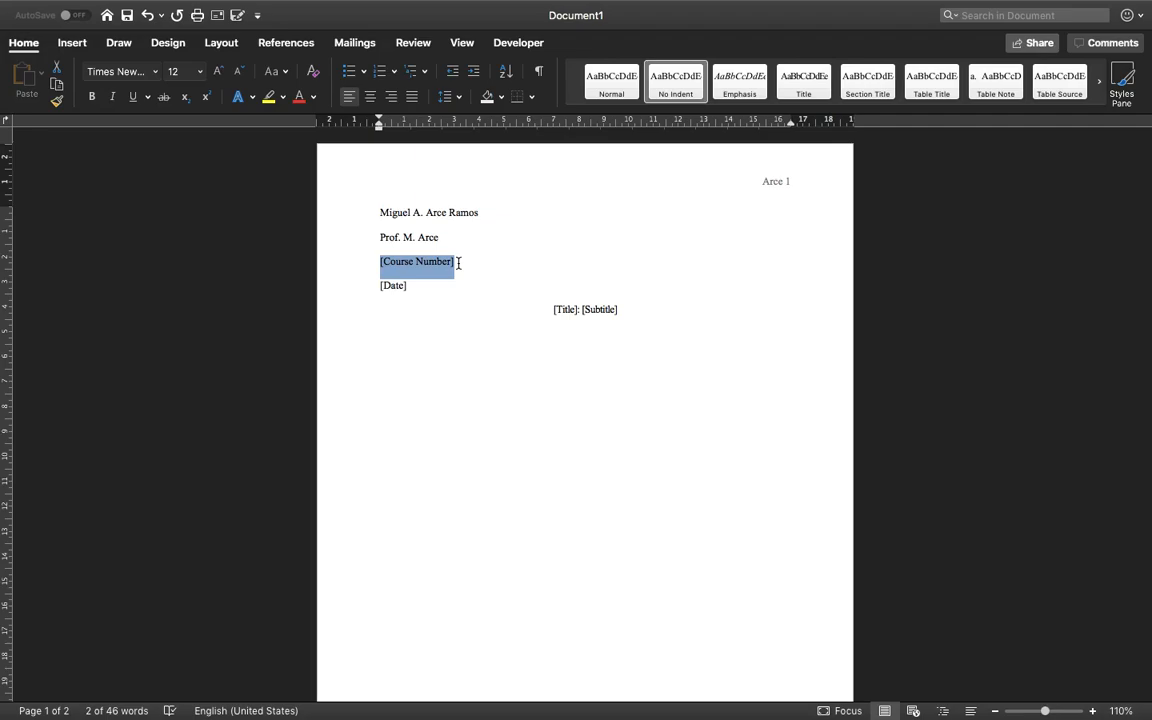
{"action": "type", "text": "En"}
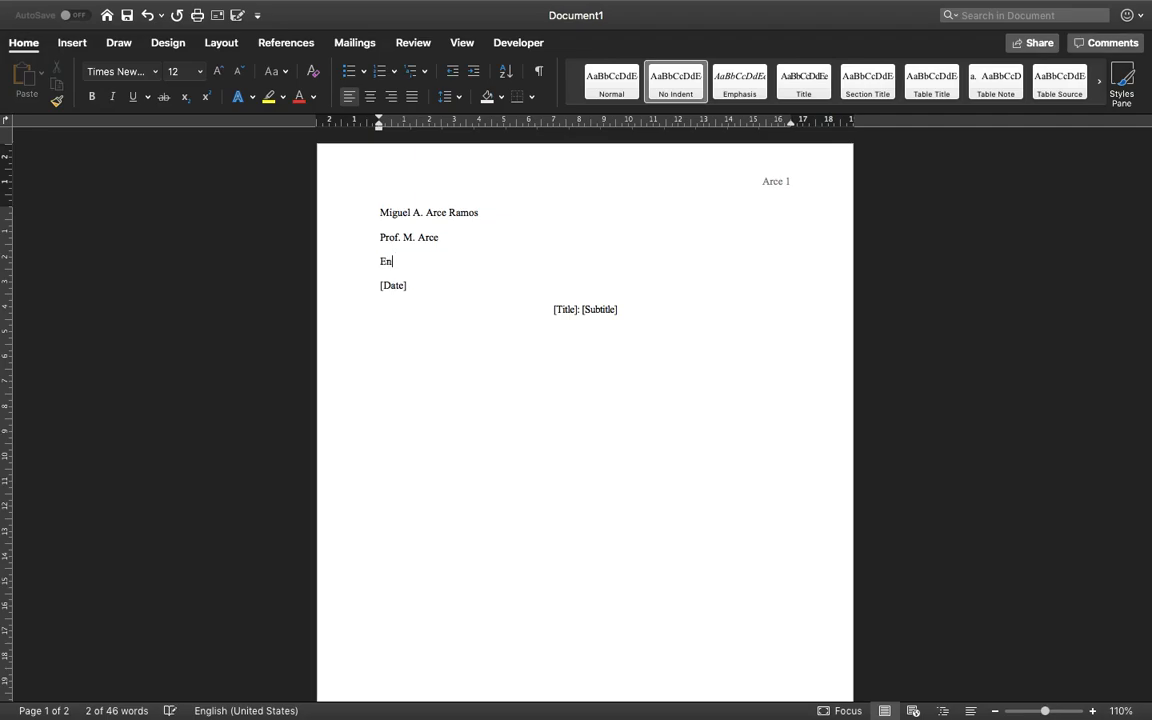
{"action": "type", "text": "glish 11-1"}
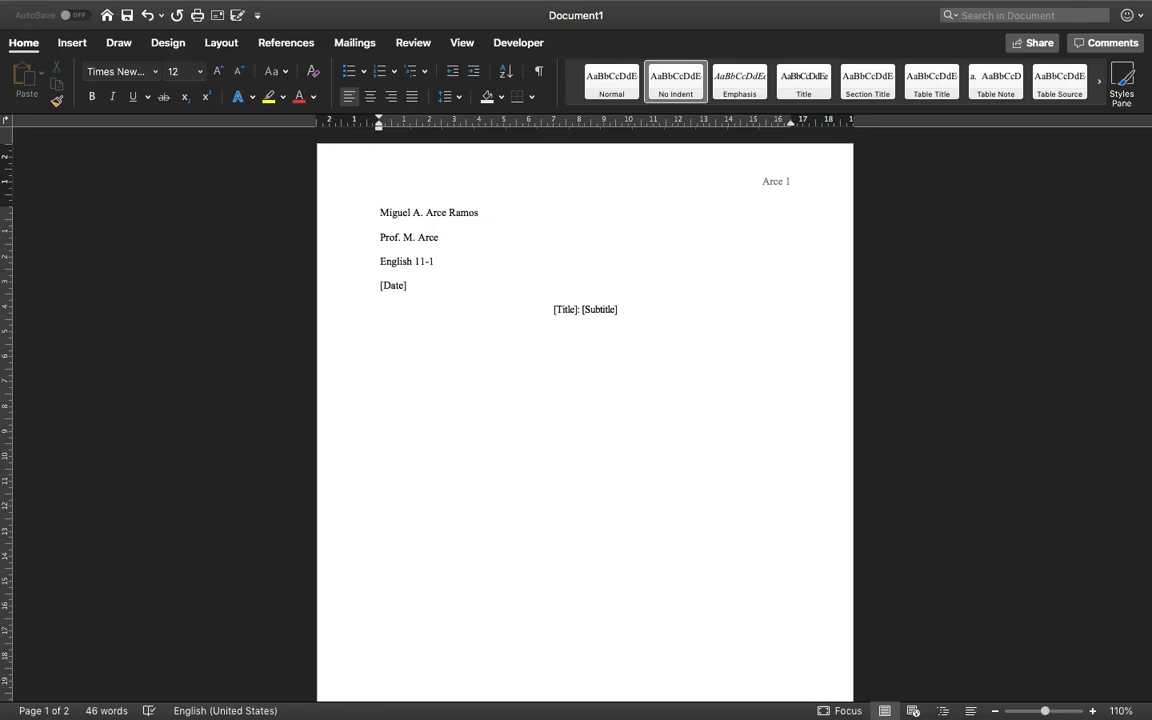
- Change the number in the course line so that it reads "English 213"
{"action": "key", "text": "BackSpace"}
{"action": "key", "text": "BackSpace"}
{"action": "key", "text": "BackSpace"}
{"action": "key", "text": "BackSpace"}
{"action": "type", "text": "201"}
{"action": "key", "text": "BackSpace"}
{"action": "type", "text": "1"}
{"action": "key", "text": "BackSpace"}
{"action": "key", "text": "BackSpace"}
{"action": "type", "text": "1"}
{"action": "key", "text": "BackSpace"}
{"action": "key", "text": "BackSpace"}
{"action": "type", "text": "115"}
{"action": "key", "text": "BackSpace"}
{"action": "key", "text": "BackSpace"}
{"action": "key", "text": "BackSpace"}
{"action": "type", "text": "213"}
- Replace the [Date] placeholder with "May 28, 2019" and the [Title] placeholder with "Expository Essay"
{"action": "left_click", "coordinate": [404, 290]}
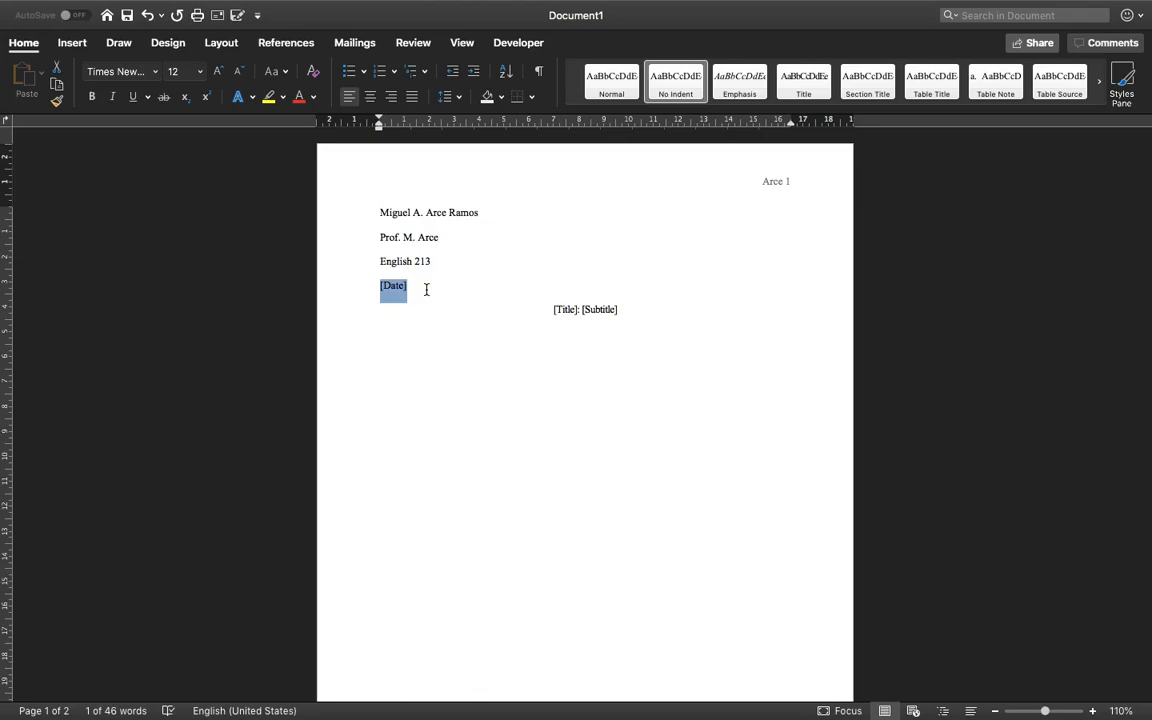
{"action": "type", "text": "May 28, 2019"}
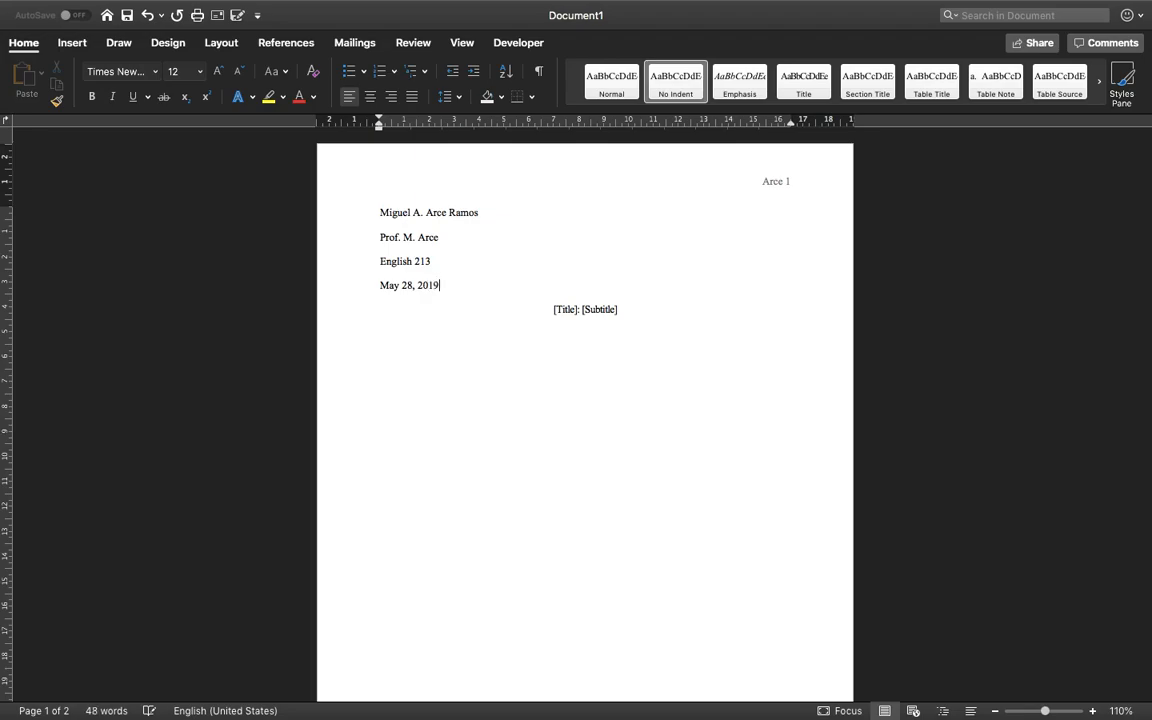
{"action": "left_click", "coordinate": [560, 311]}
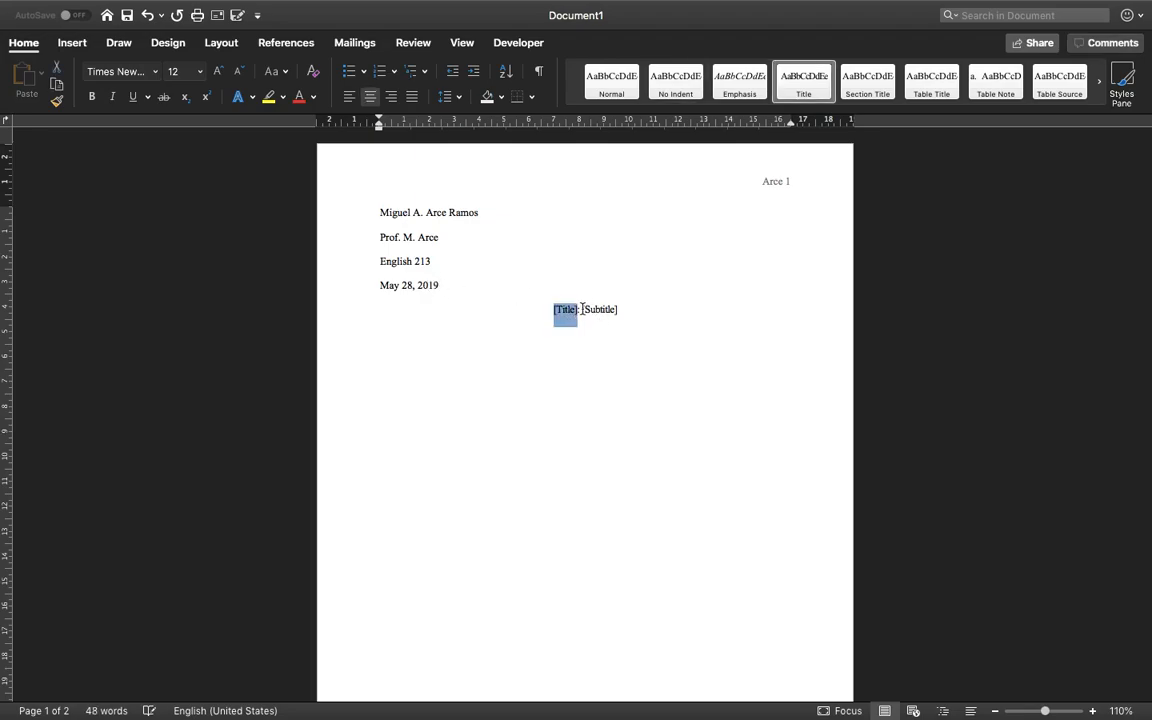
{"action": "left_click", "coordinate": [604, 318]}
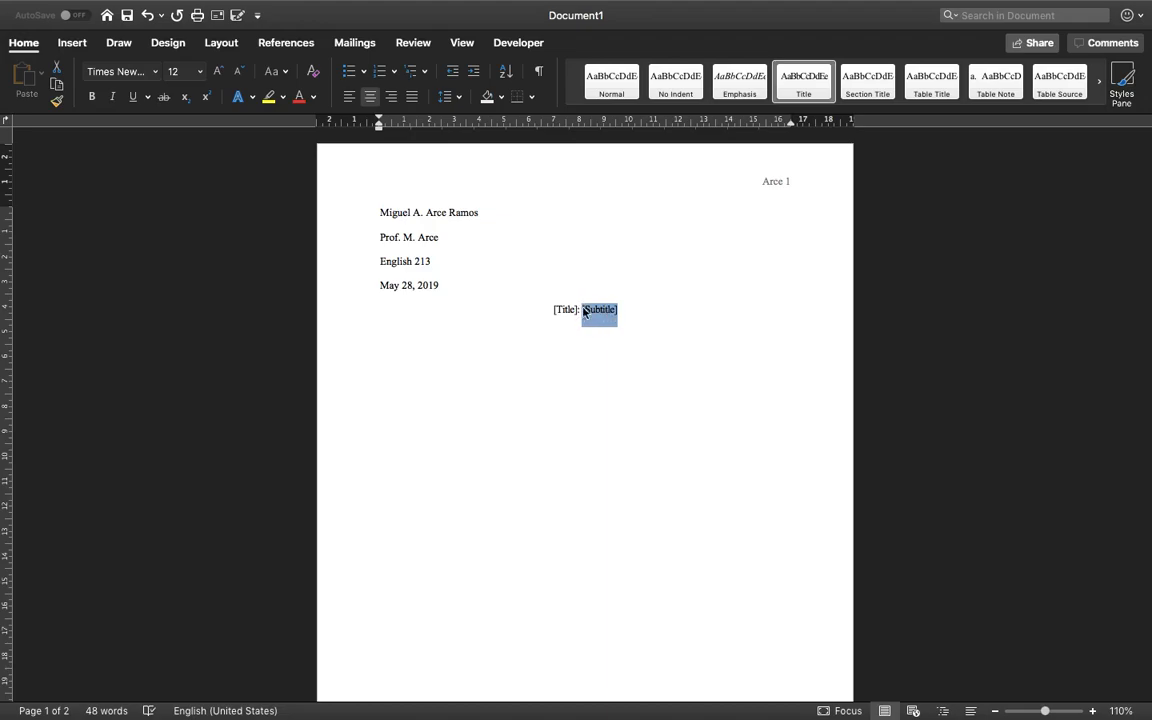
{"action": "left_click", "coordinate": [574, 313]}
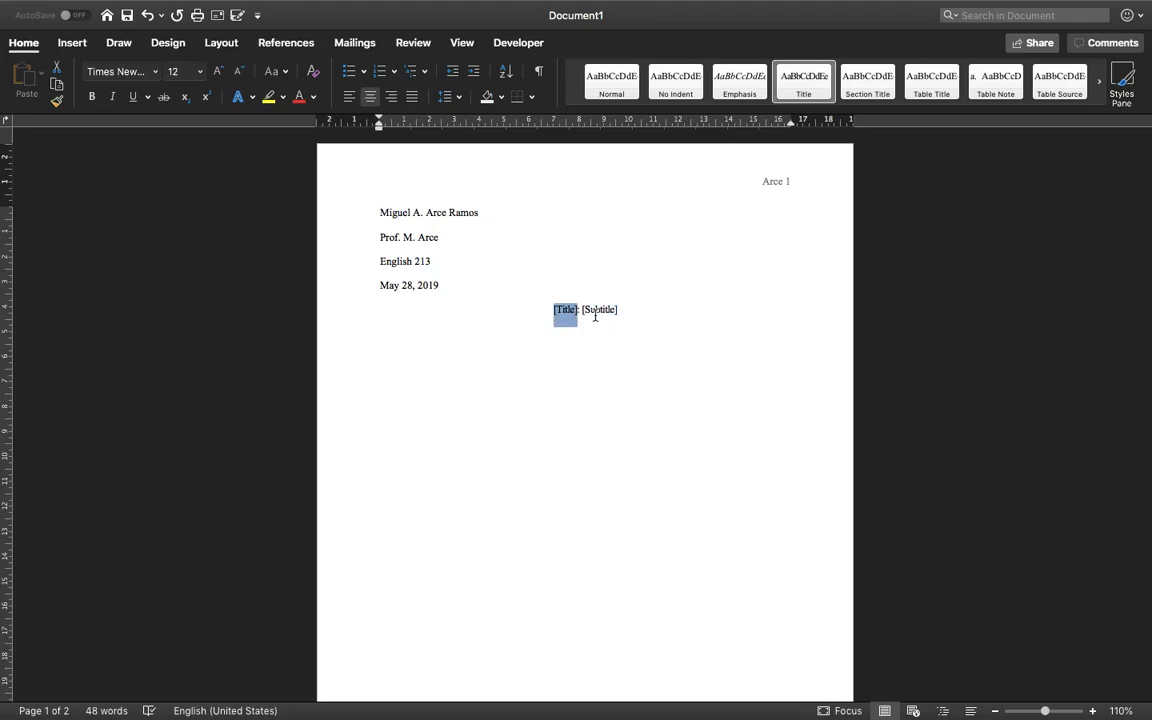
{"action": "type", "text": "Exposit"}
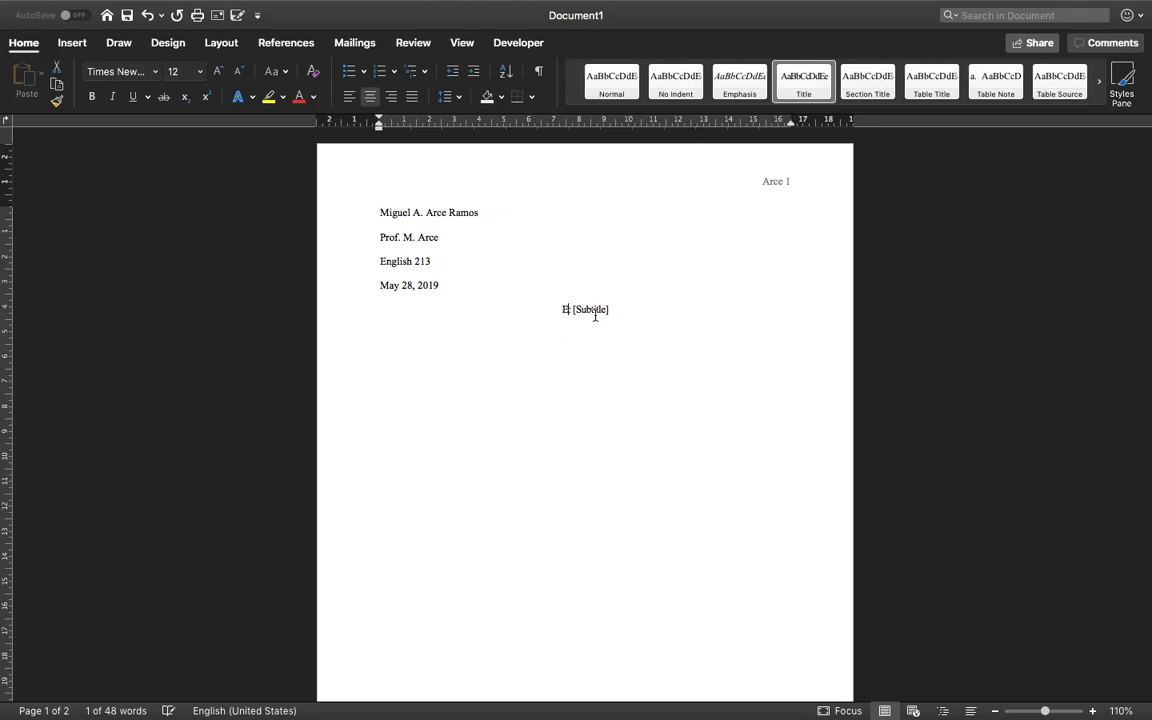
{"action": "type", "text": "ory"}
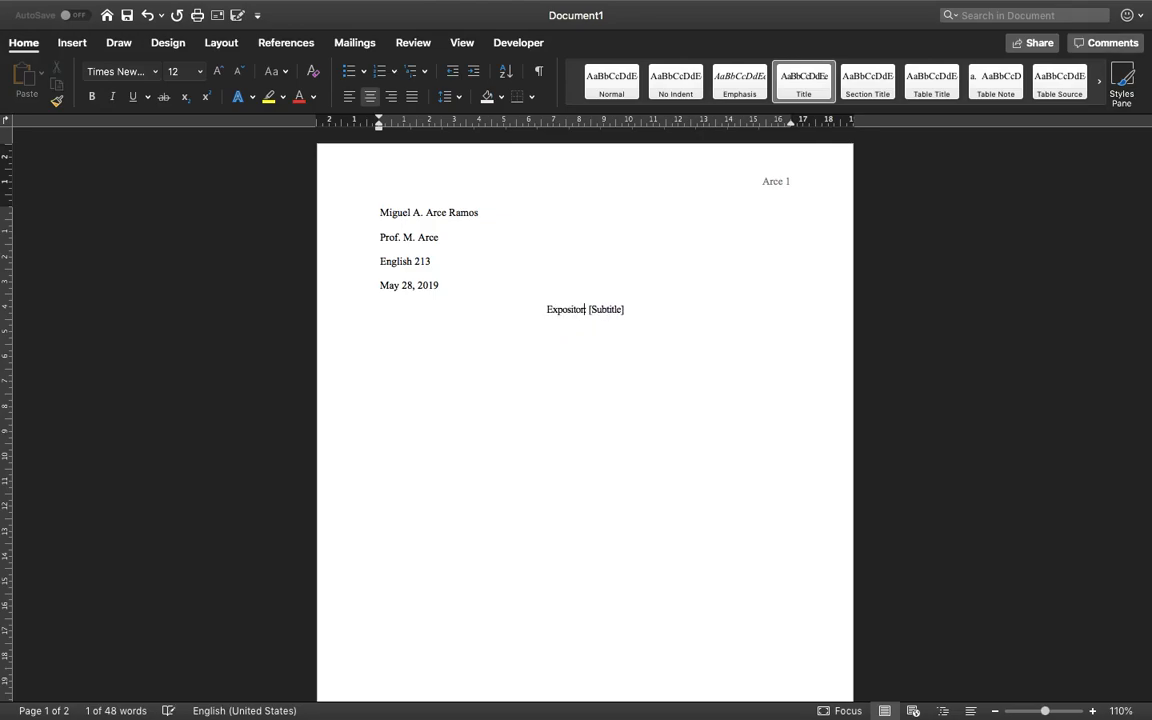
{"action": "type", "text": " Essay:"}
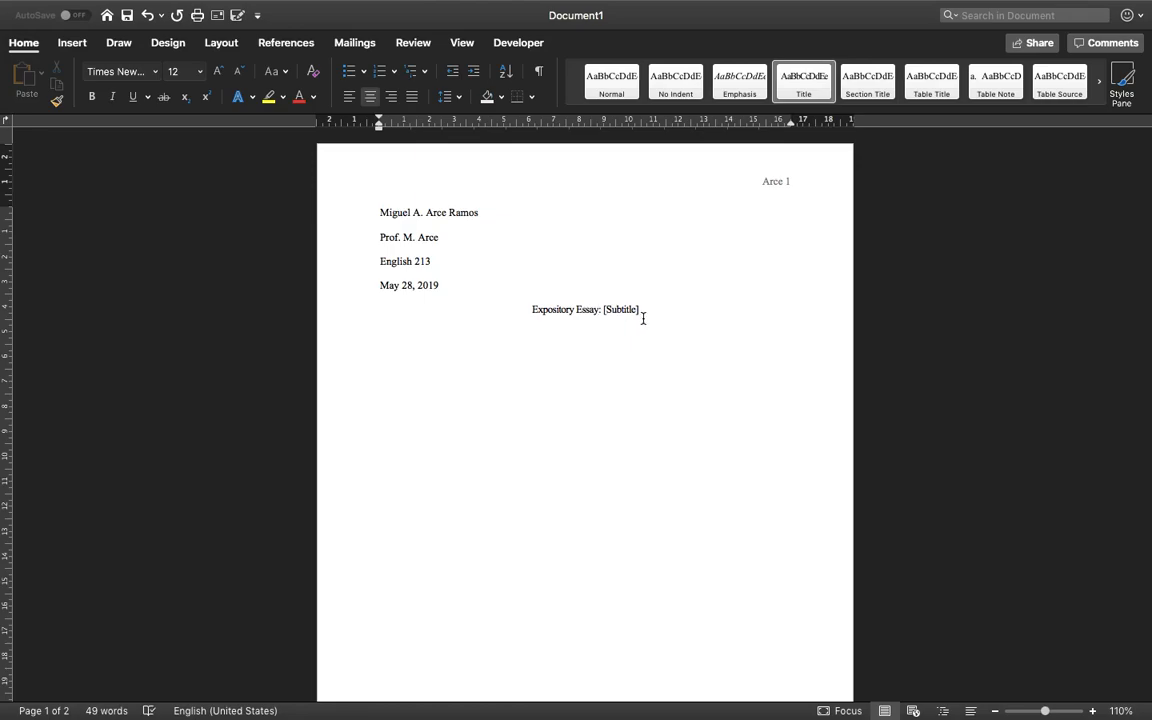
- Replace the [Subtitle] placeholder in the title line with "Pollution" and move on to the body paragraph below it
{"action": "left_click", "coordinate": [638, 310]}
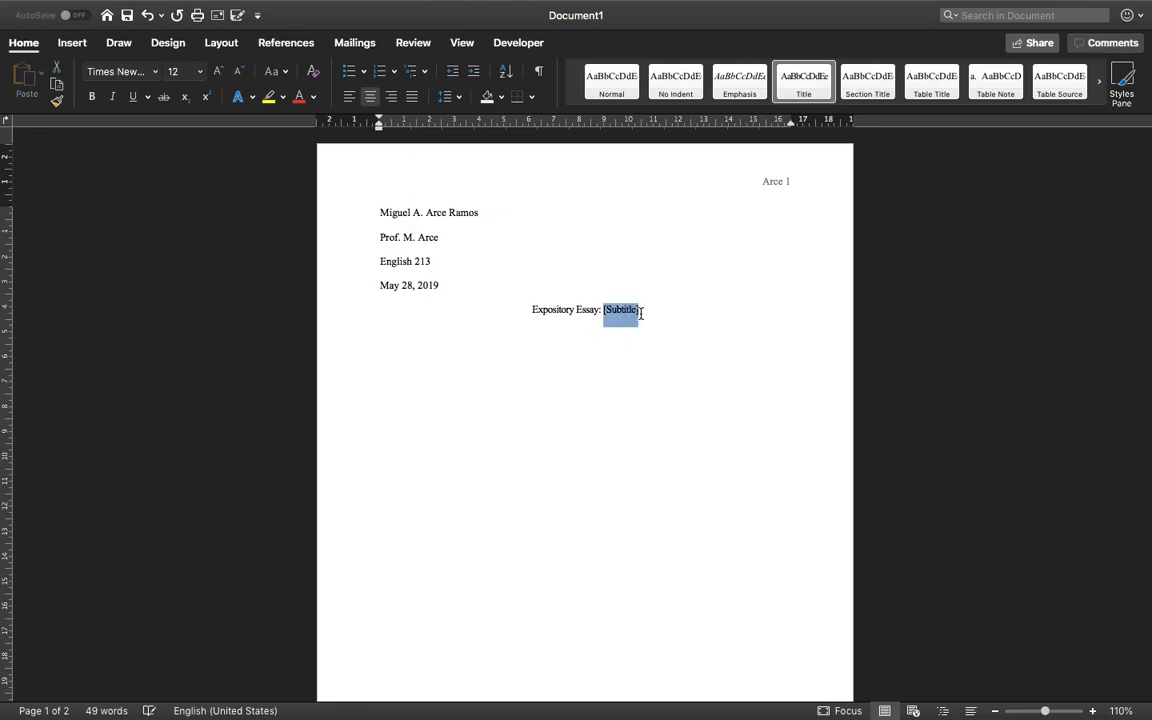
{"action": "type", "text": "Pollu"}
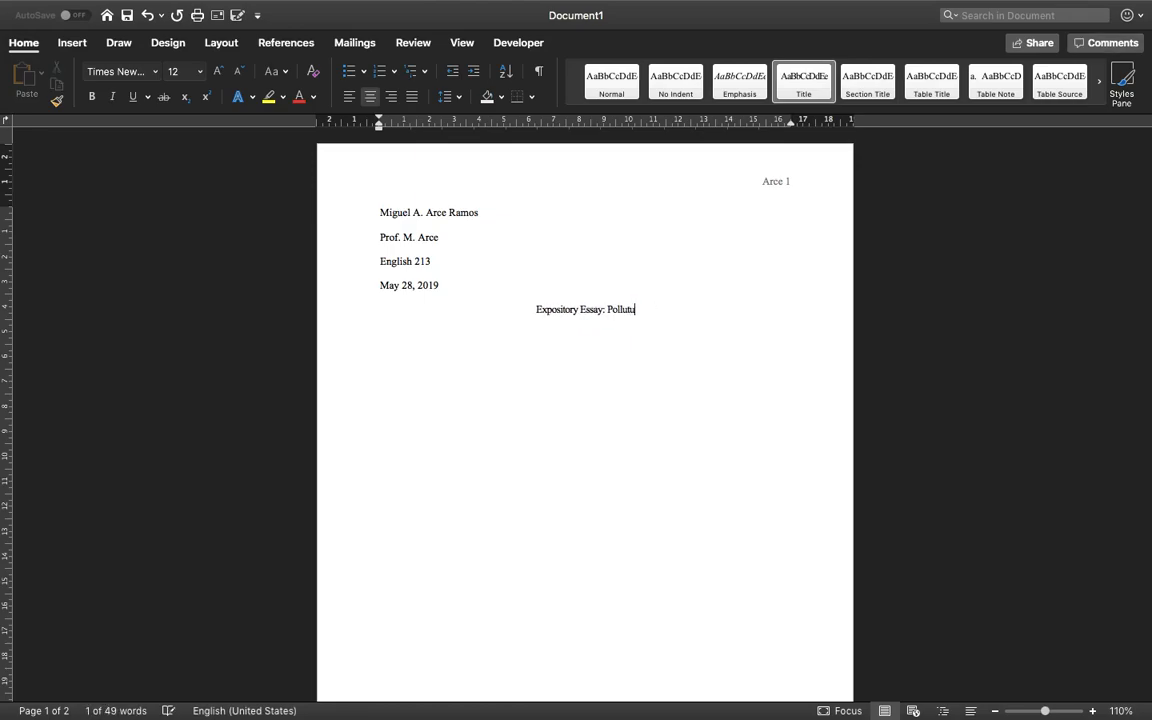
{"action": "type", "text": "tion"}
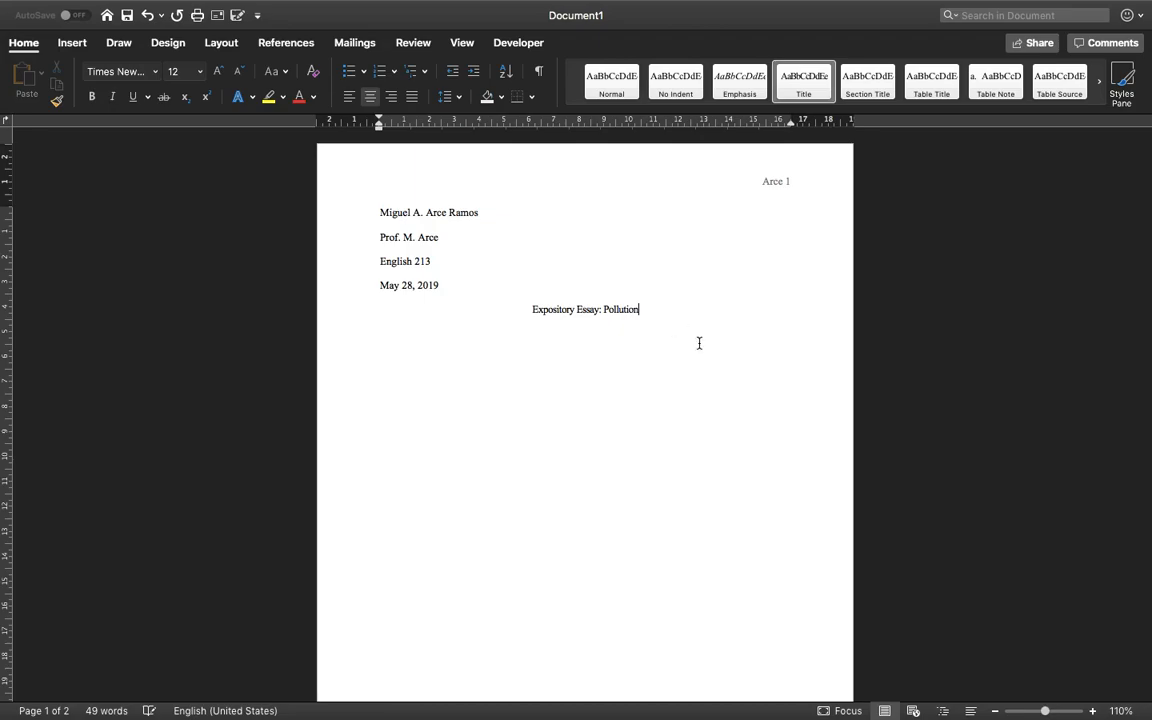
{"action": "key", "text": "Return"}
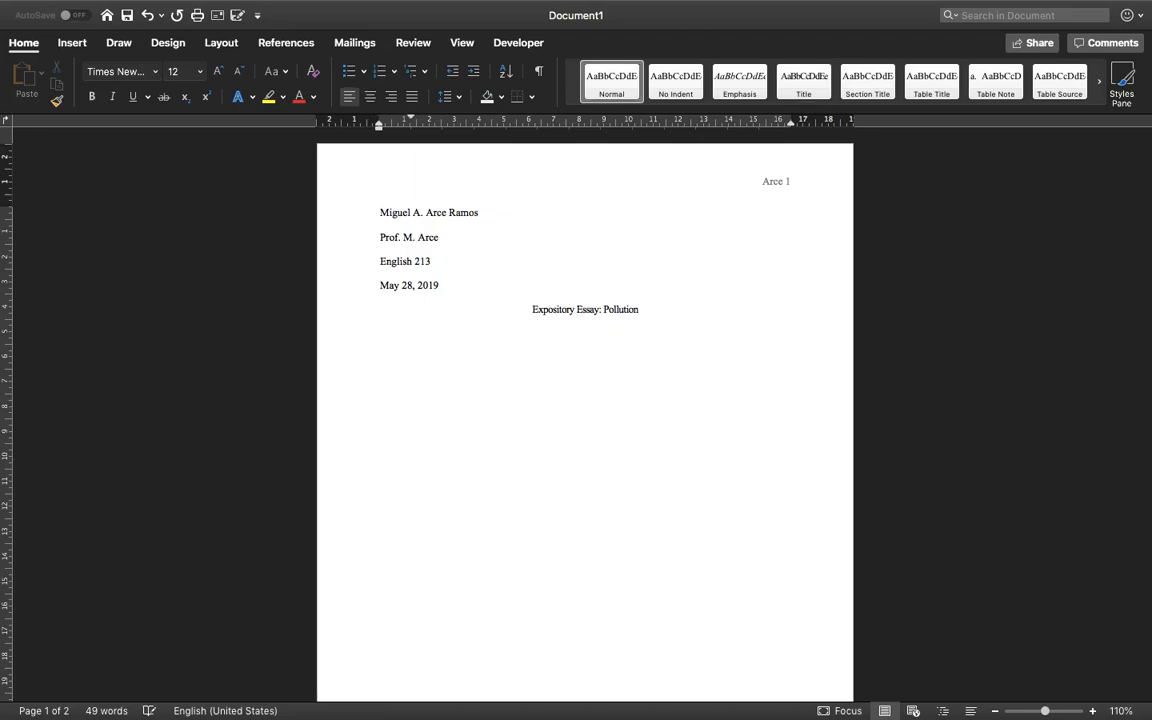
{"action": "left_click", "coordinate": [610, 347]}
{"action": "type", "text": "Hello"}
{"action": "key", "text": "BackSpace"}
{"action": "key", "text": "BackSpace"}
{"action": "key", "text": "BackSpace"}
{"action": "key", "text": "BackSpace"}
{"action": "key", "text": "BackSpace"}
- Write the body text "This sentence will show you how to create a MLA style paper format for any of my English classes."
{"action": "type", "text": "This sentence will show you how to create a"}
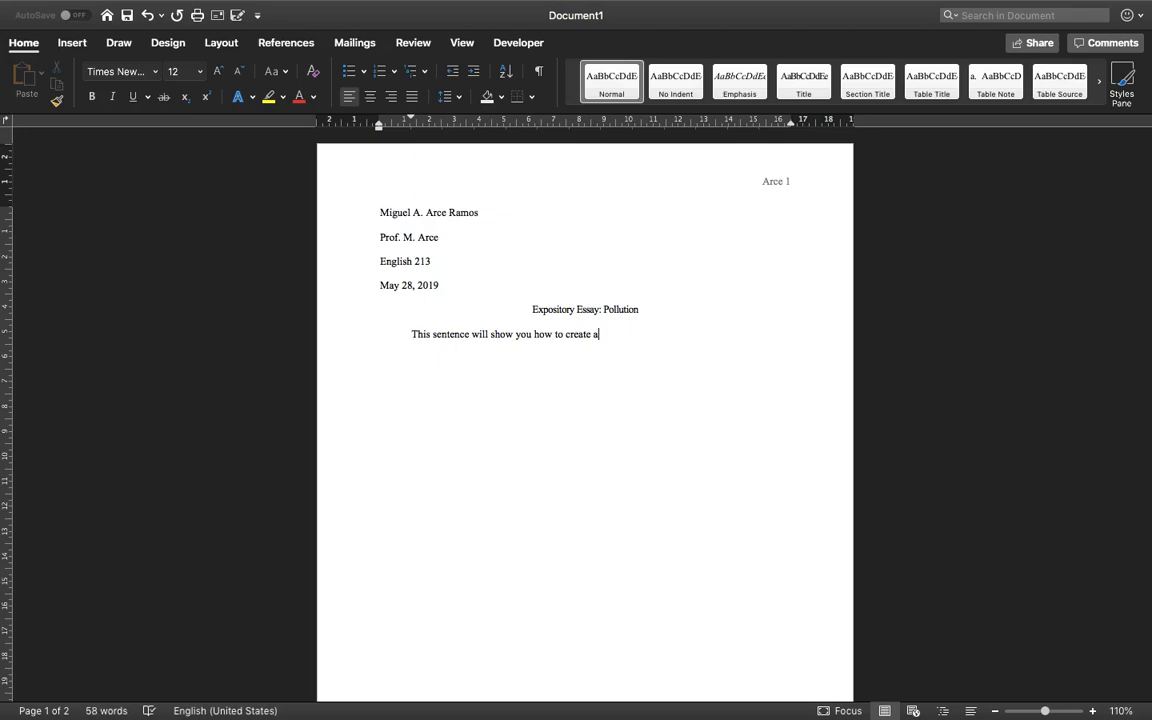
{"action": "type", "text": " MLA style paper format for any"}
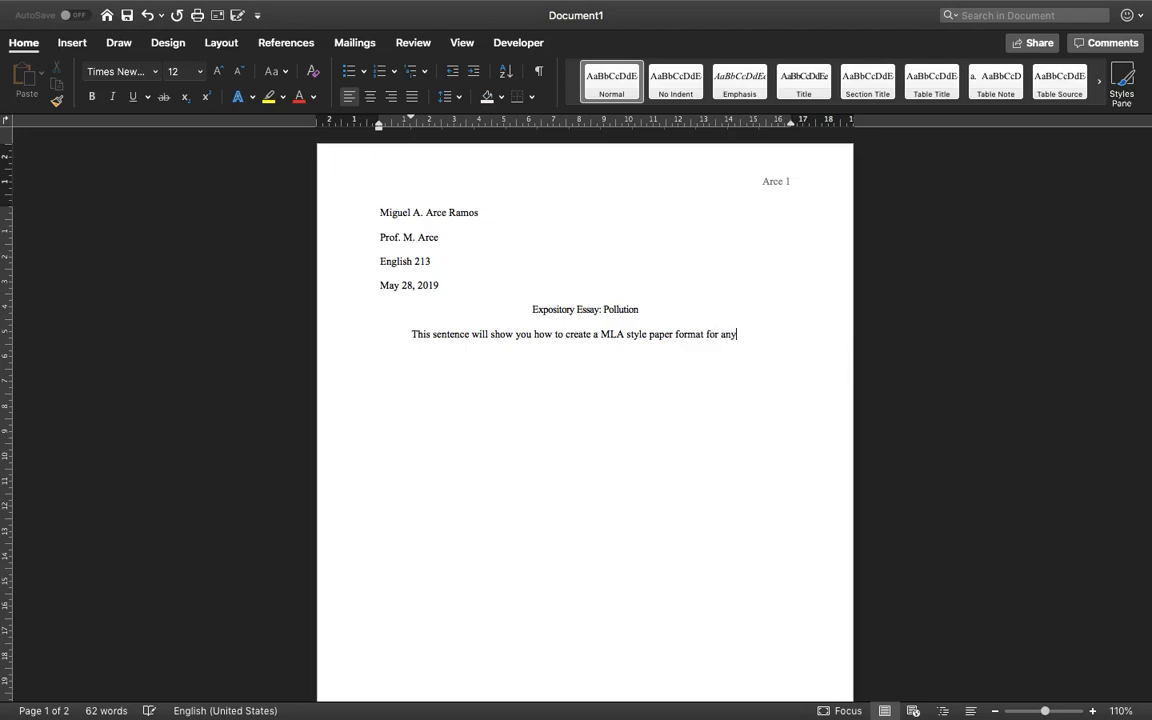
{"action": "type", "text": " of my Engl"}
{"action": "type", "text": "is"}
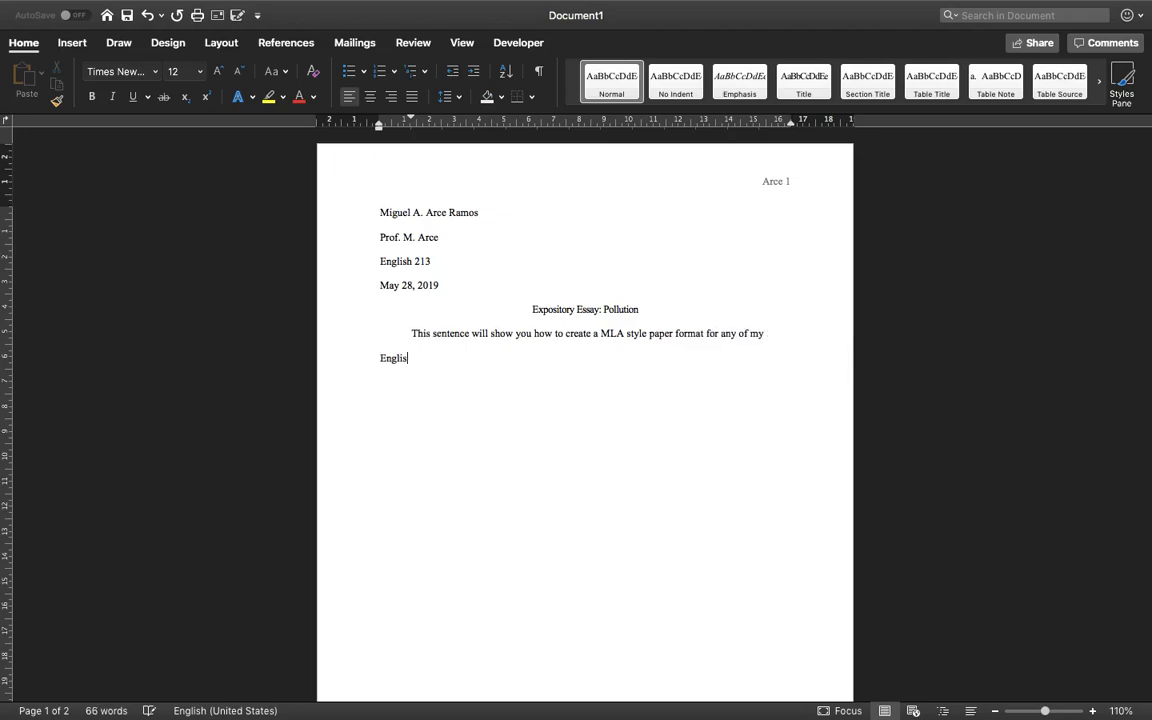
{"action": "type", "text": "h classes."}
- Review the heading, title and body text on the first page and the Works Cited title and sample entries on the second page
{"action": "scroll", "coordinate": [630, 352], "scroll_direction": "down", "scroll_amount": 10}
{"action": "scroll", "coordinate": [630, 356], "scroll_direction": "up", "scroll_amount": 10}
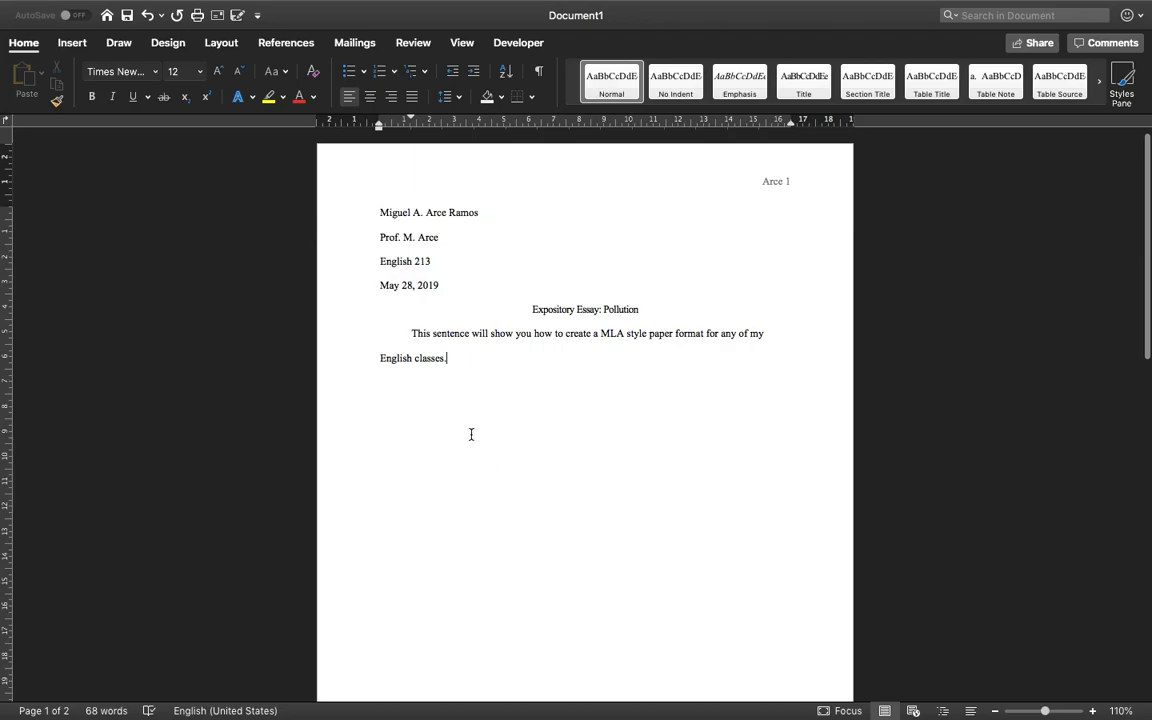
{"action": "left_click_drag", "start_coordinate": [379, 212], "coordinate": [732, 358]}
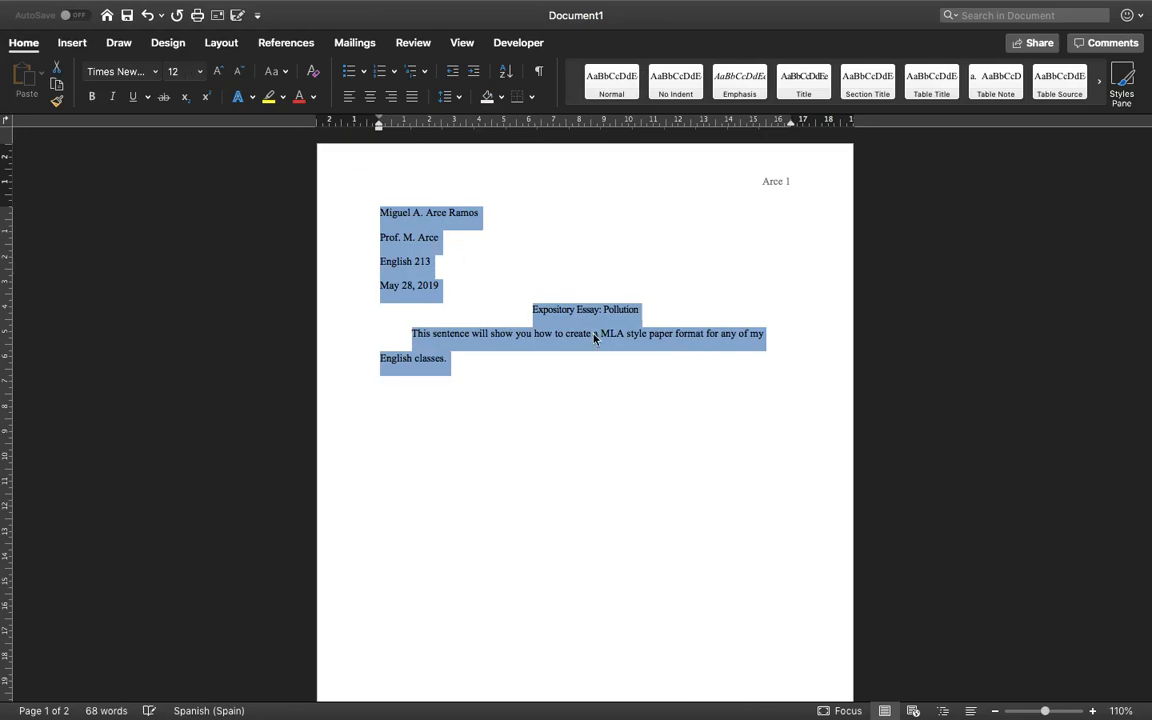
{"action": "left_click", "coordinate": [463, 362]}
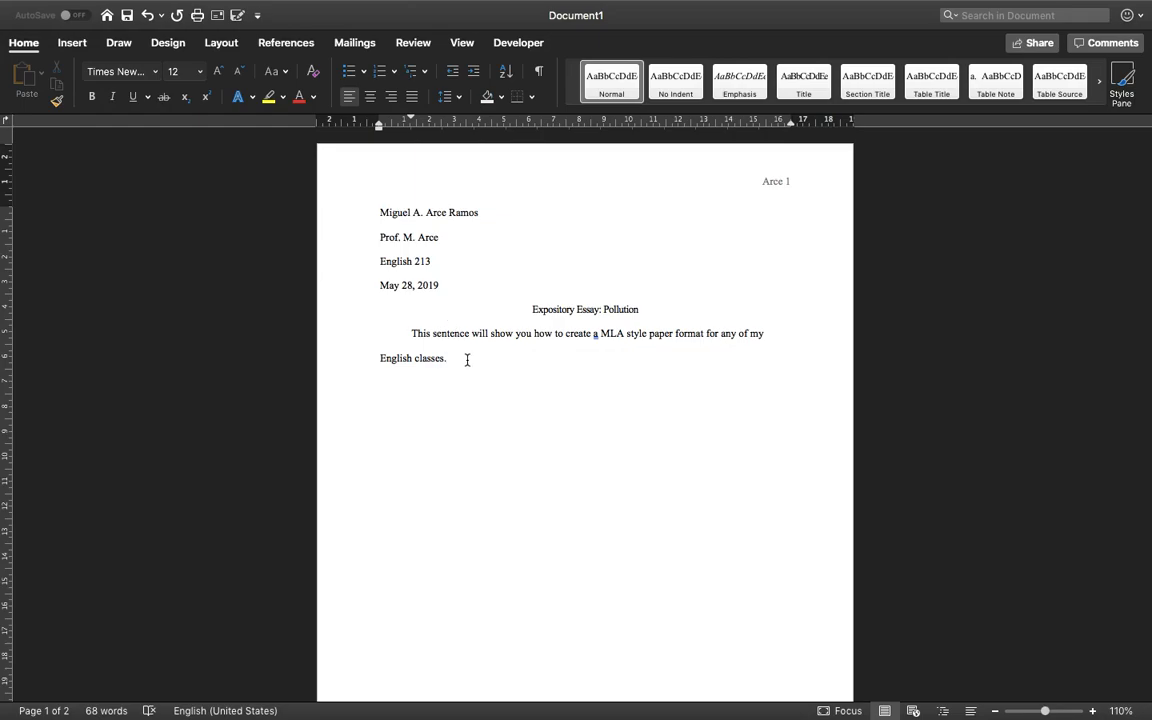
{"action": "scroll", "coordinate": [466, 359], "scroll_direction": "down", "scroll_amount": 10}
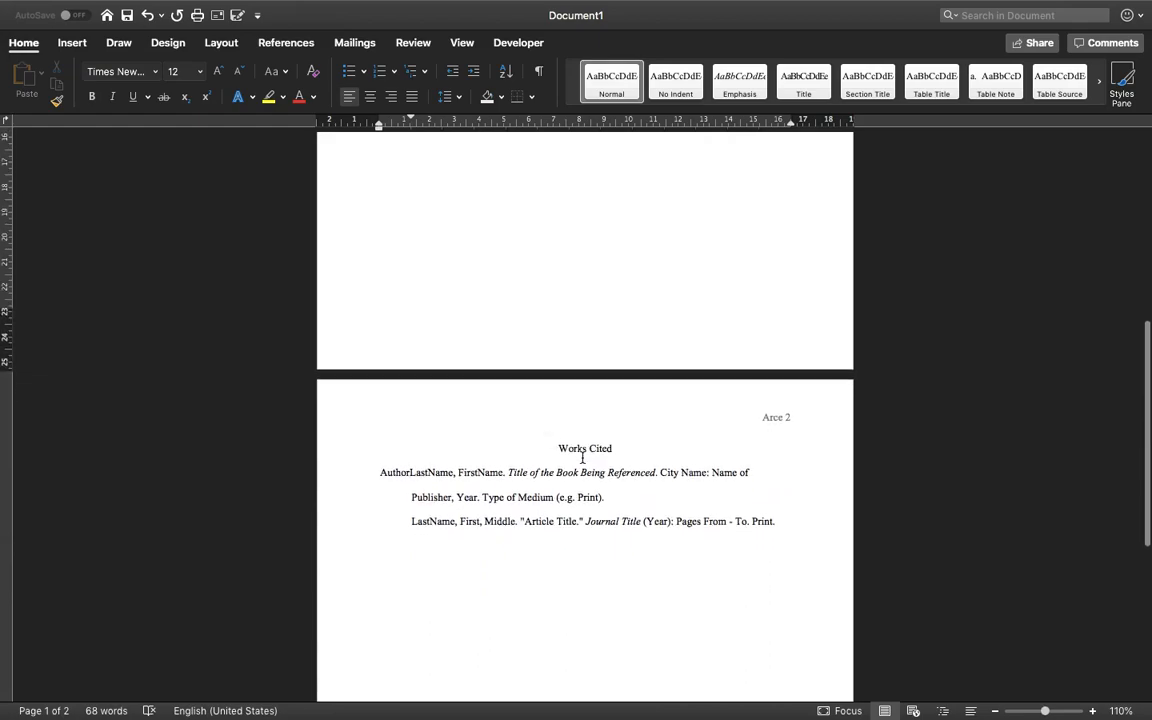
{"action": "left_click", "coordinate": [558, 443]}
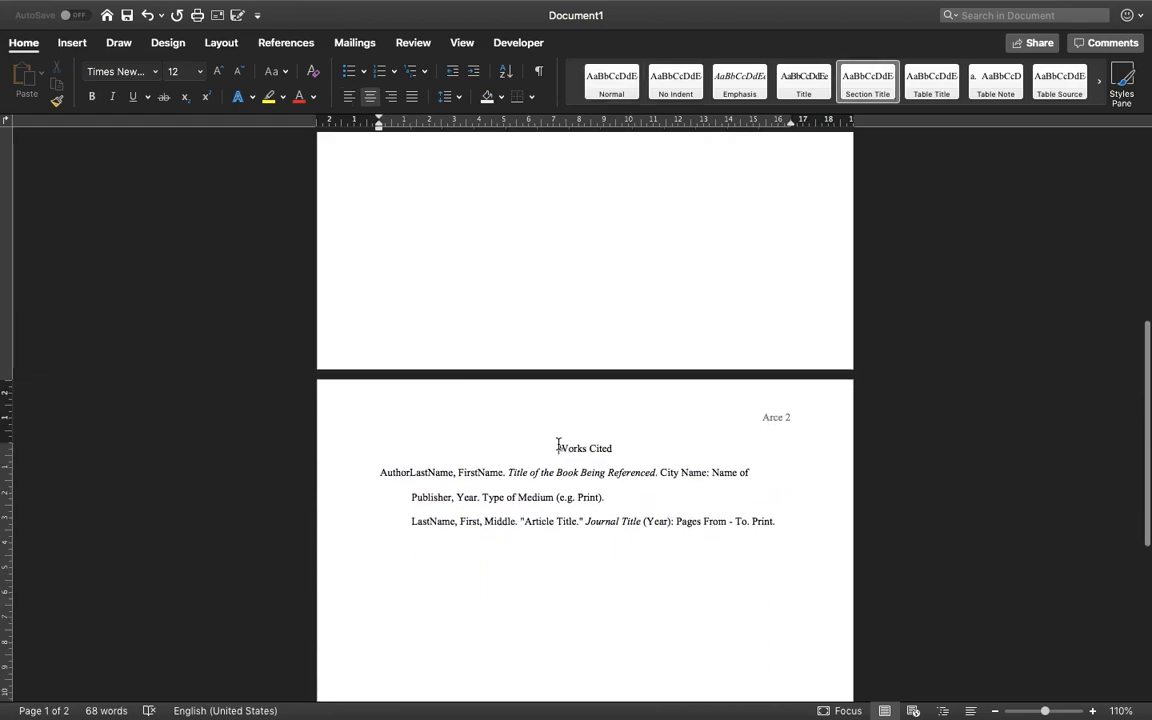
{"action": "triple_click", "coordinate": [626, 452]}
{"action": "triple_click", "coordinate": [383, 472]}
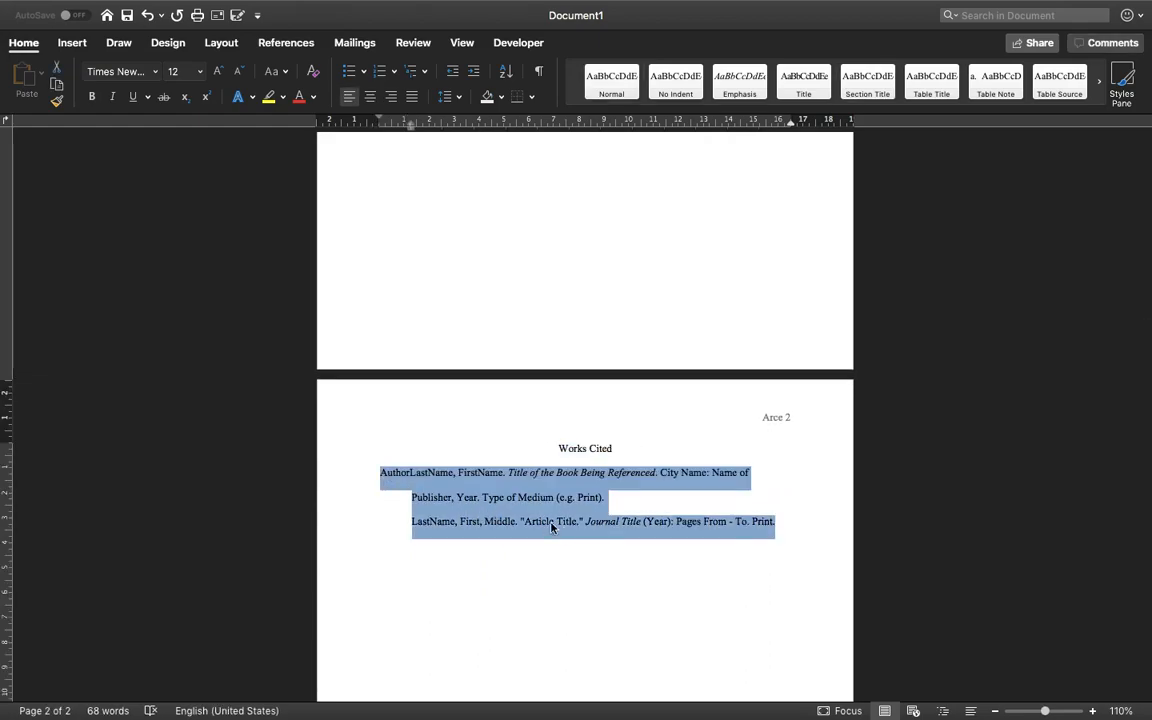
{"action": "left_click", "coordinate": [588, 549]}
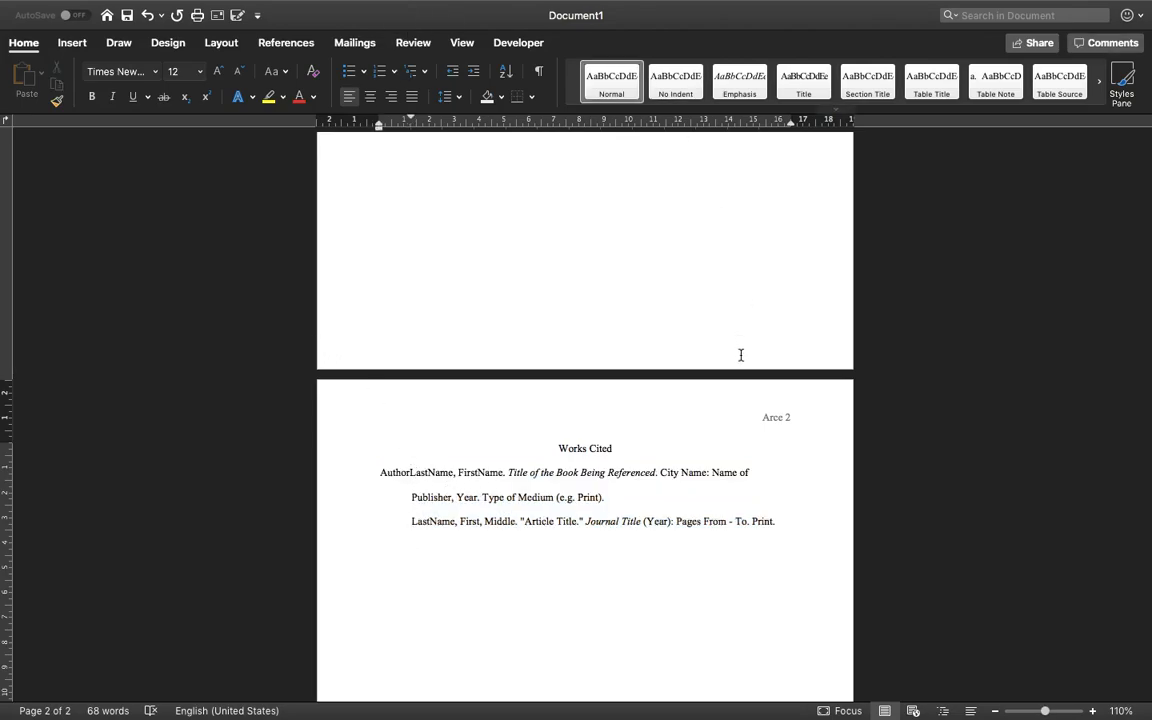
{"action": "scroll", "coordinate": [740, 342], "scroll_direction": "up", "scroll_amount": 10}
{"action": "left_click", "coordinate": [482, 363]}
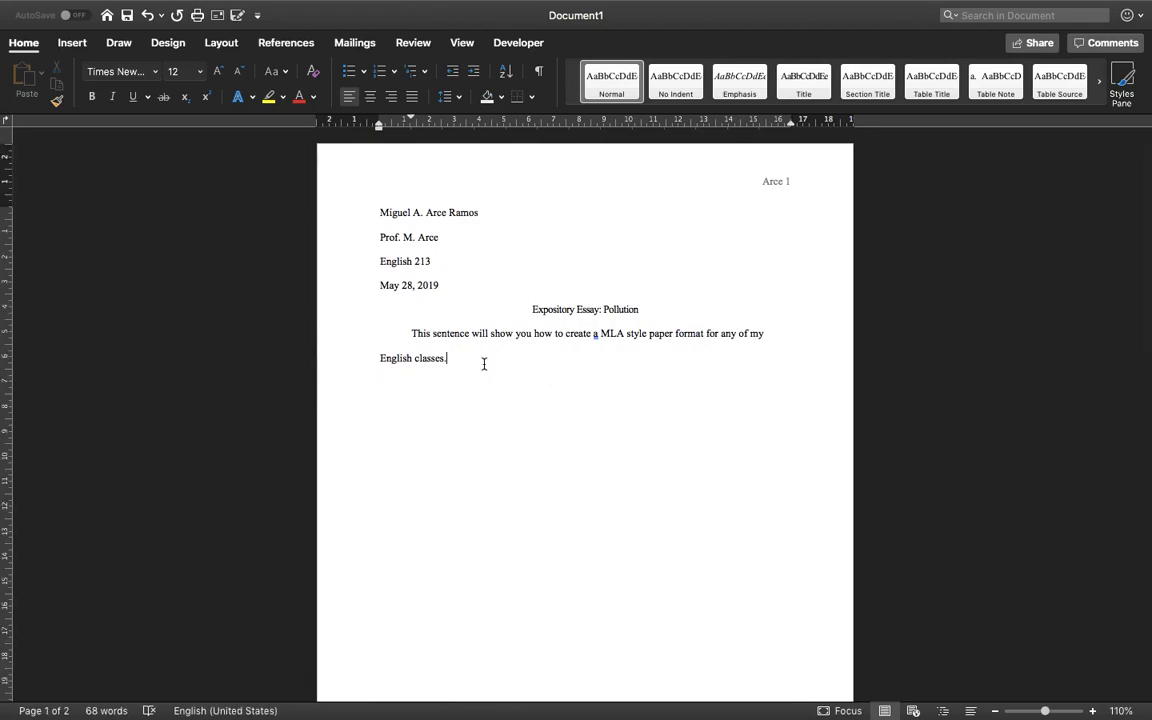